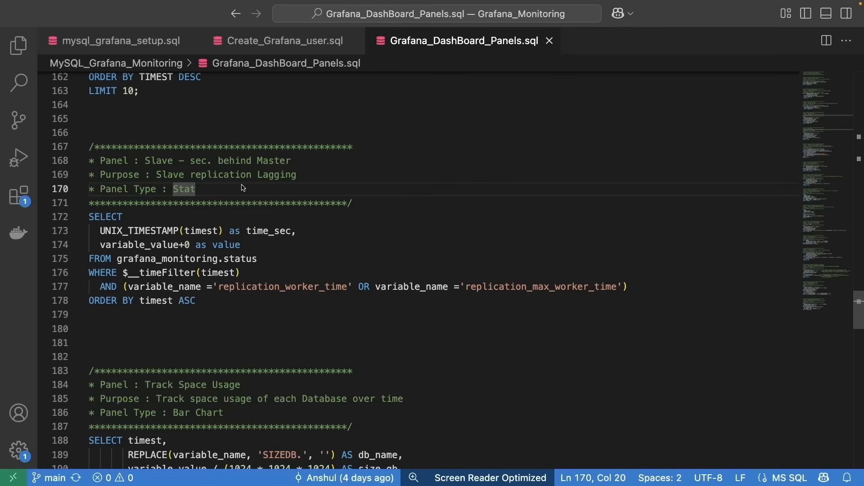
# Copy the panel name 'Slave - sec. behind Master' from the SQL file and add a new visualization to the dashboard.
pyautogui.click(162, 163)
pyautogui.moveTo(145, 160); pyautogui.dragTo(292, 161)
pyautogui.press('super+c')
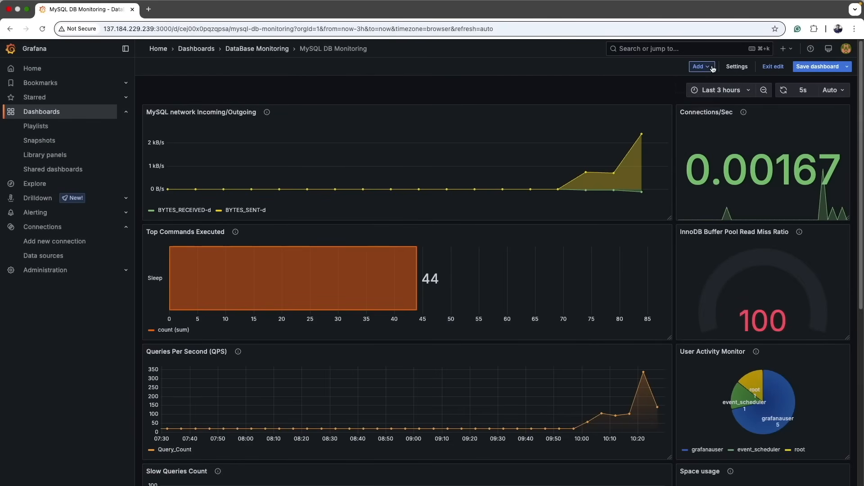
pyautogui.click(701, 66)
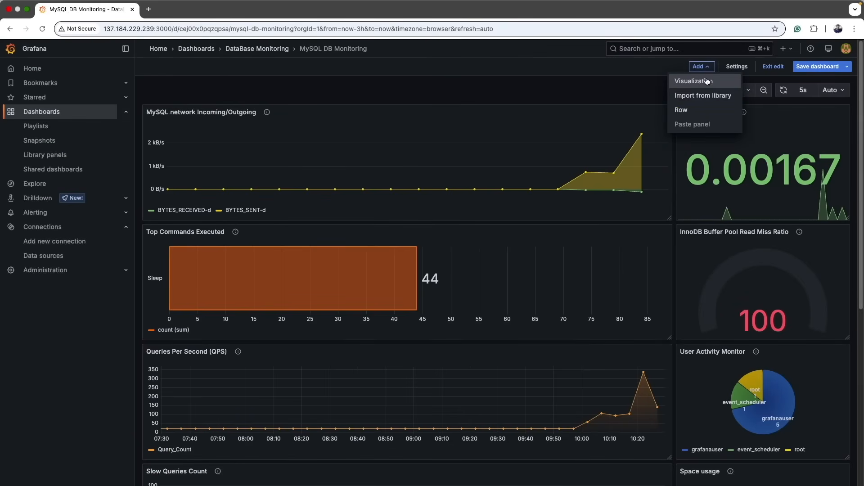
pyautogui.click(708, 81)
pyautogui.click(774, 91)
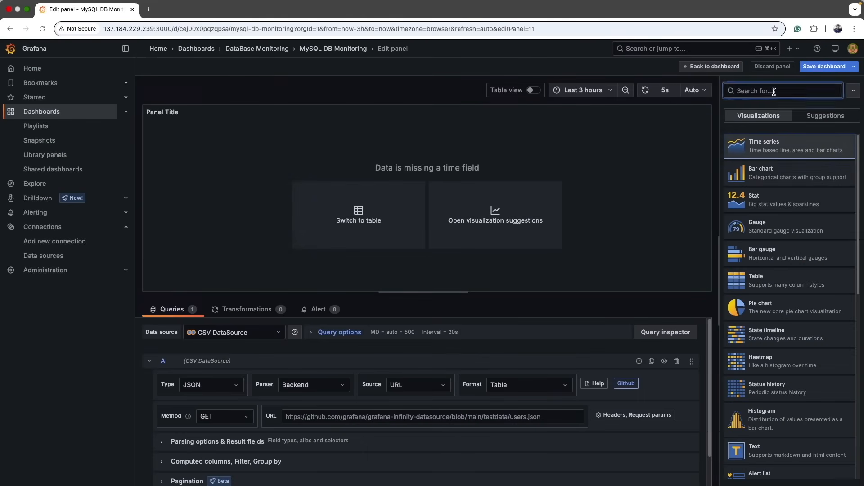
# Choose the Stat visualization and set the panel title to 'Slave - sec. behind Master'.
pyautogui.click(775, 194)
pyautogui.click(787, 185)
pyautogui.press('super+a')
pyautogui.press('super+v')
# Copy the purpose 'Slave replication Lagging' from the SQL file into the panel description.
pyautogui.hotkey('ctrl', 'Right')
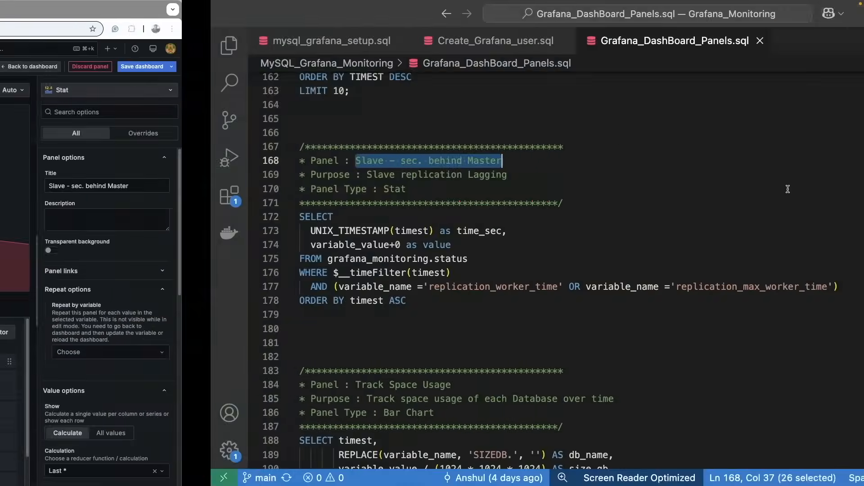
pyautogui.moveTo(156, 175); pyautogui.dragTo(313, 170)
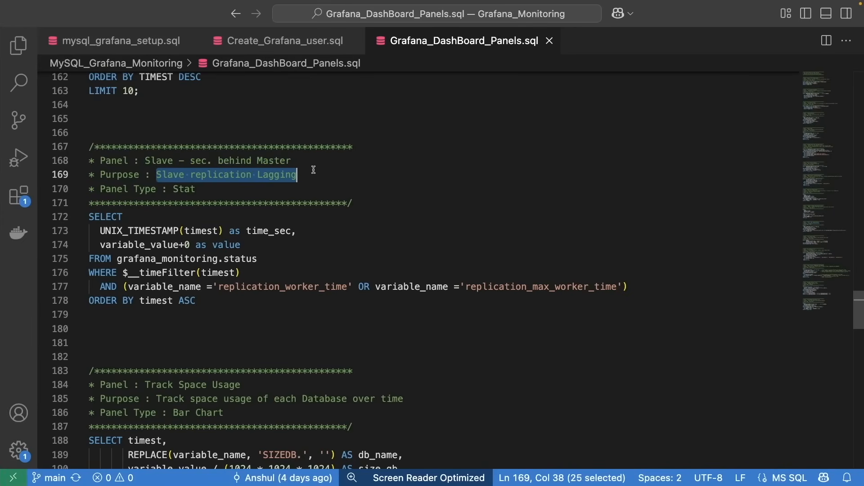
pyautogui.hotkey('ctrl', 'Left')
pyautogui.hotkey('ctrl', 'Right')
# Copy the replication-lag query from the SQL file and set the panel's data source to grafanaDB_Monitoring_MySQL.
pyautogui.moveTo(89, 217); pyautogui.dragTo(211, 304)
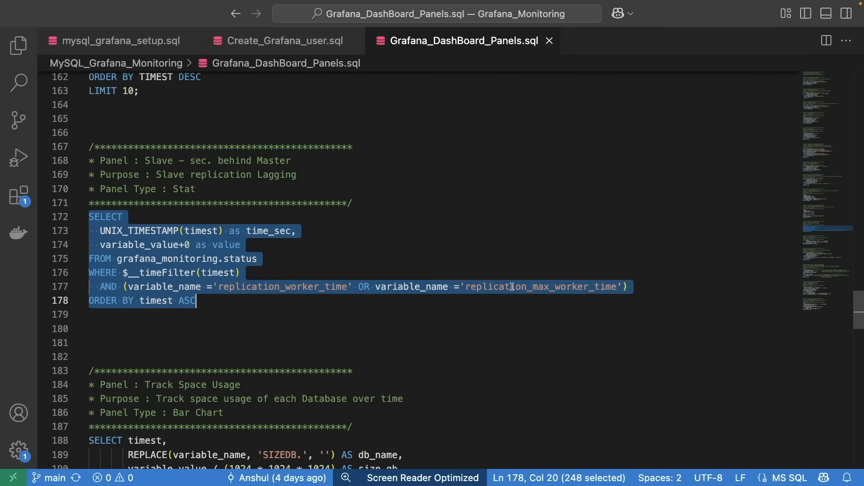
pyautogui.press('super+Tab')
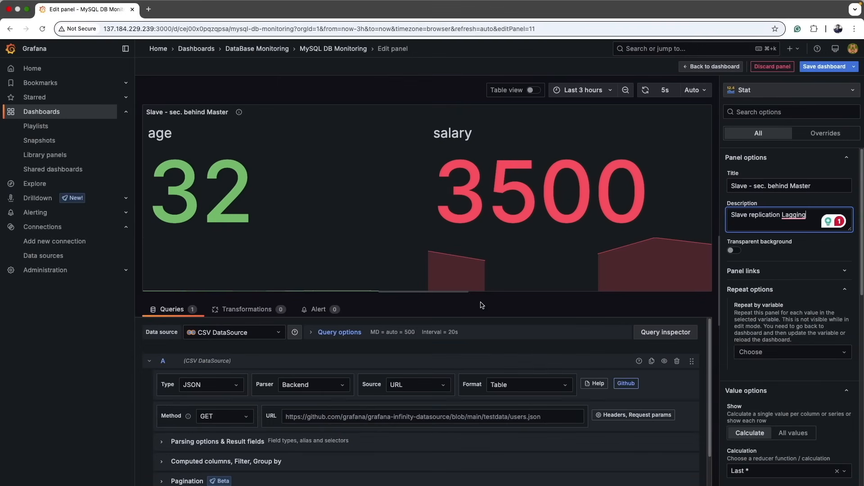
pyautogui.click(252, 334)
pyautogui.click(246, 376)
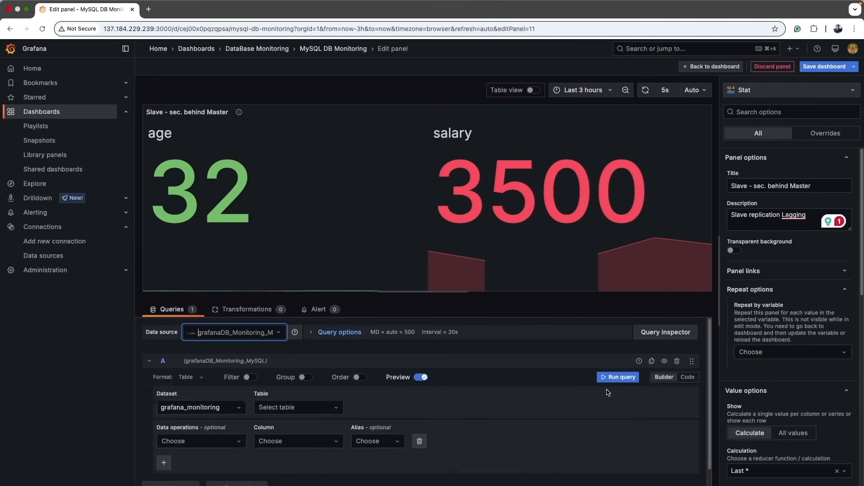
# Paste the replication-lag query into the code editor and run it.
pyautogui.click(680, 381)
pyautogui.write("SELECT   UNIX_TIMESTAMP(timest) as time_sec,   variable_value+0 as value FROM grafana_monitoring.status WHERE $__timeFilter(timest)   AND (variable_name = 'replication_worker_time' OR variable_name = 'replication_max_worker_time') ORDER BY timest ASC")
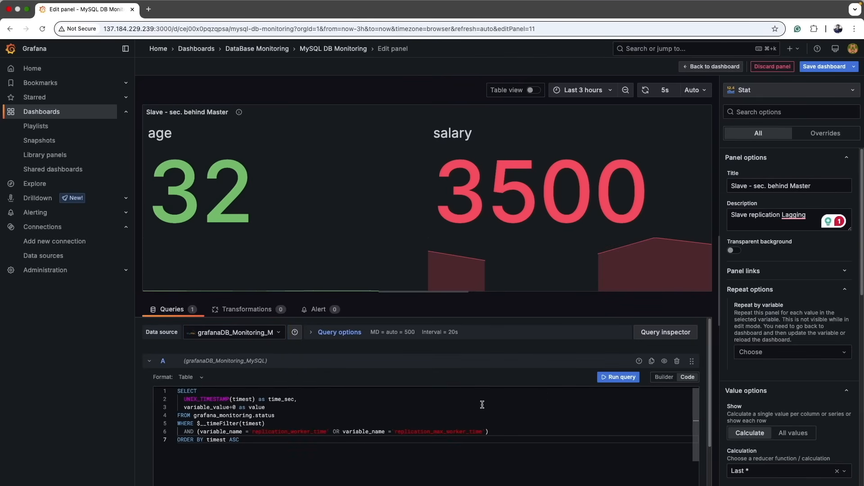
pyautogui.click(624, 380)
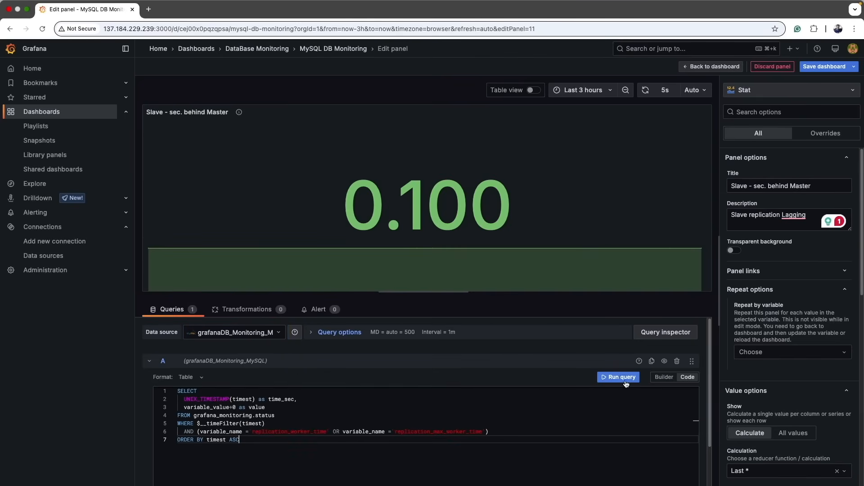
# Check the query results in table view and correct the description to 'Slave replication lagging'.
pyautogui.click(533, 90)
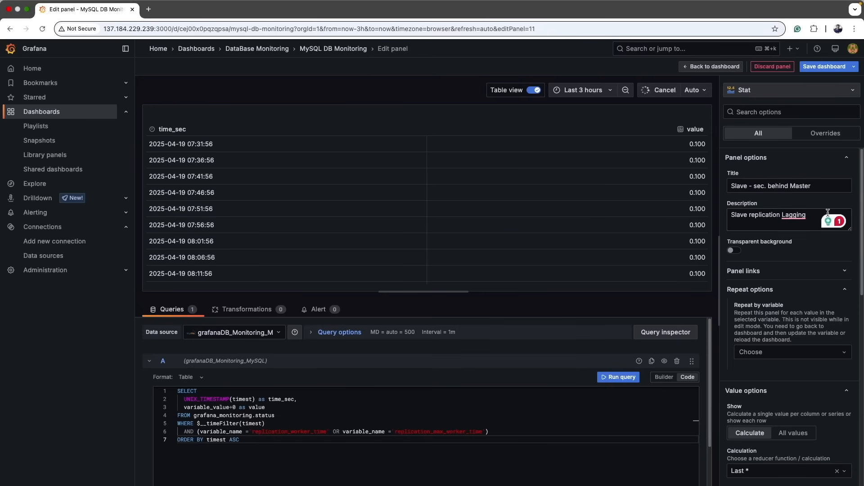
pyautogui.moveTo(795, 215)
pyautogui.click(793, 240)
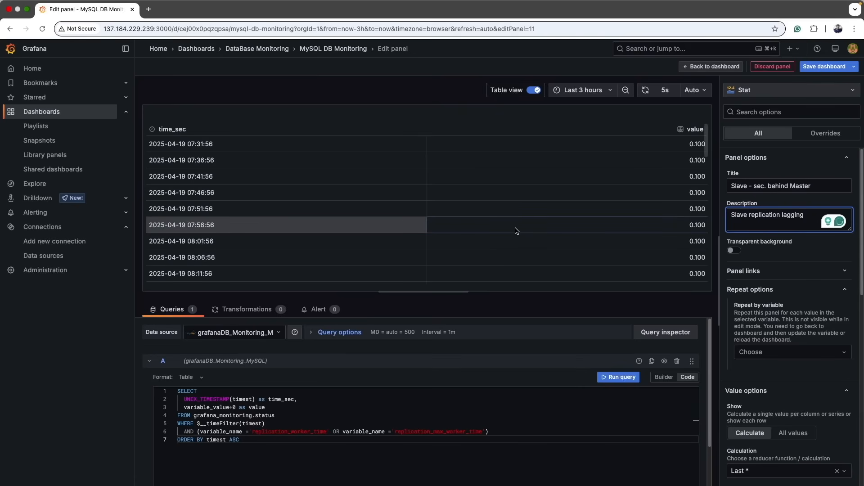
pyautogui.click(533, 90)
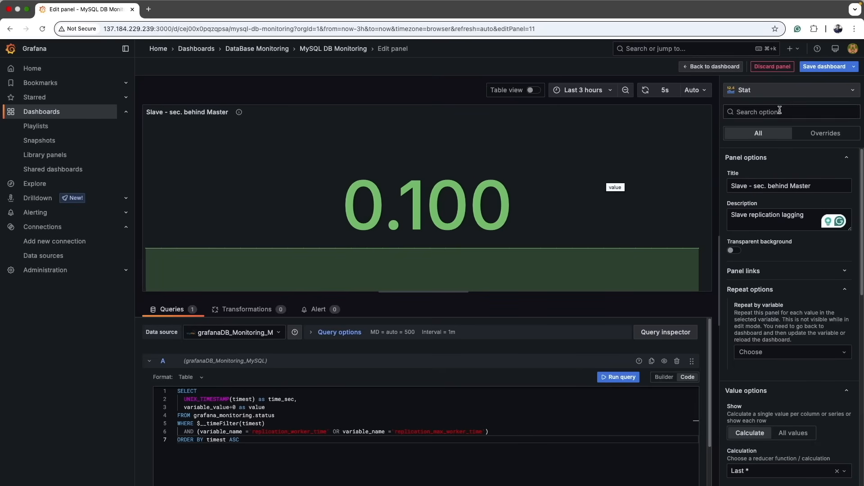
# Save the dashboard and return to the dashboard view.
pyautogui.click(815, 68)
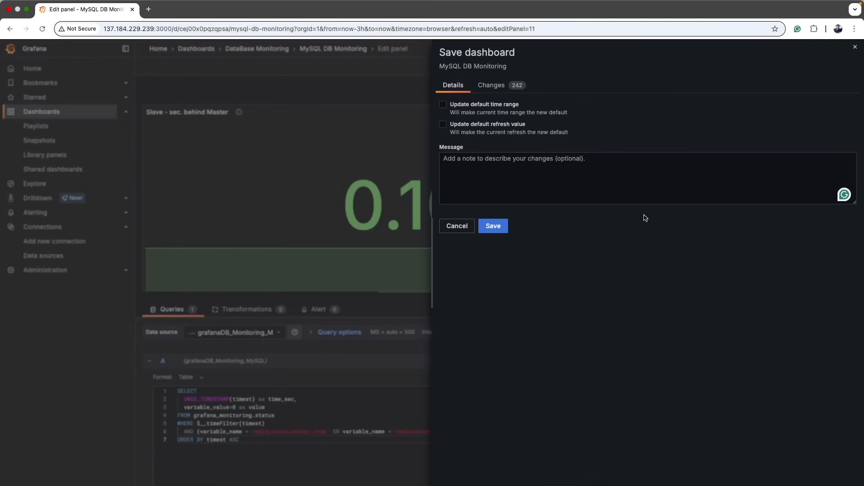
pyautogui.click(495, 227)
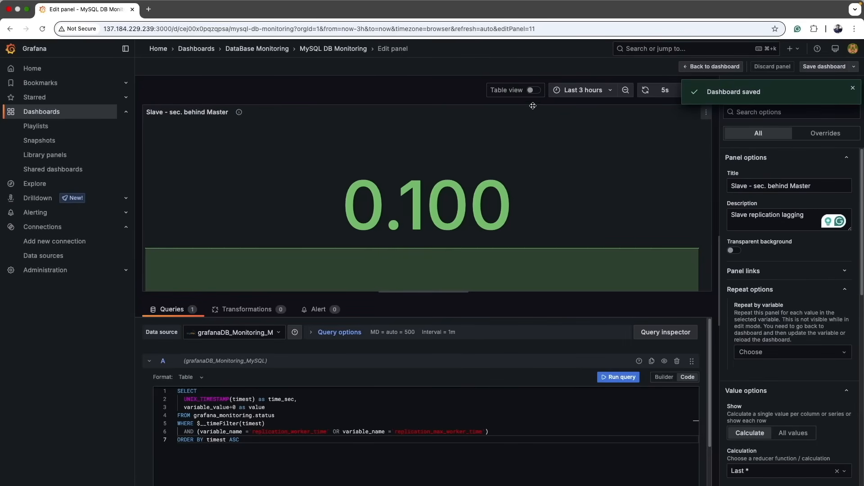
pyautogui.click(315, 49)
# Shrink the 'Slave - sec. behind Master' panel and move it into the right-hand column of panels.
pyautogui.moveTo(491, 238); pyautogui.dragTo(310, 217)
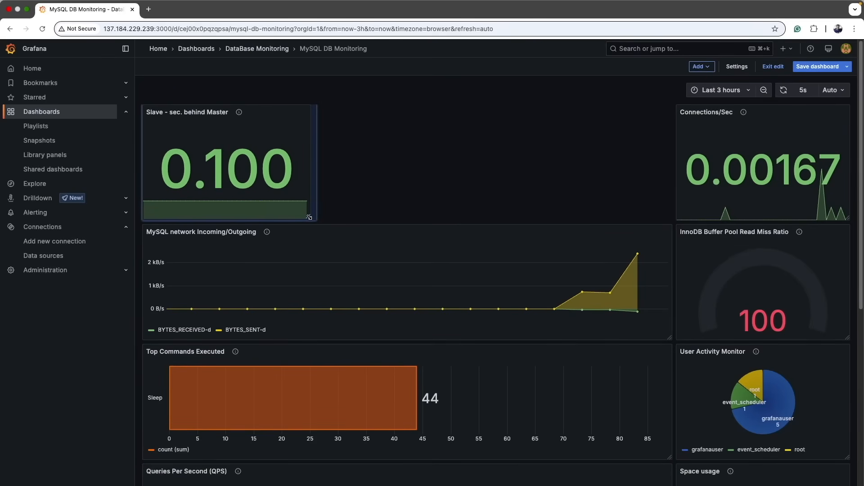
pyautogui.moveTo(250, 111); pyautogui.dragTo(795, 263)
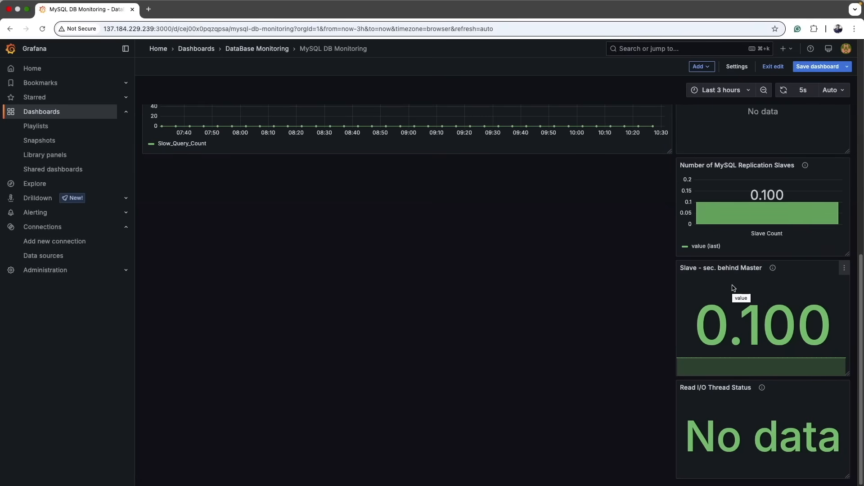
pyautogui.scroll(10, 733, 288)
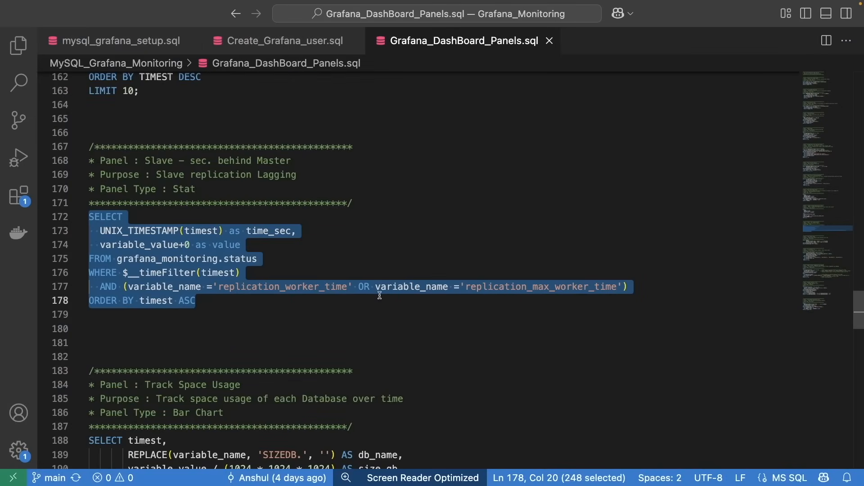
pyautogui.scroll(-2, 378, 293)
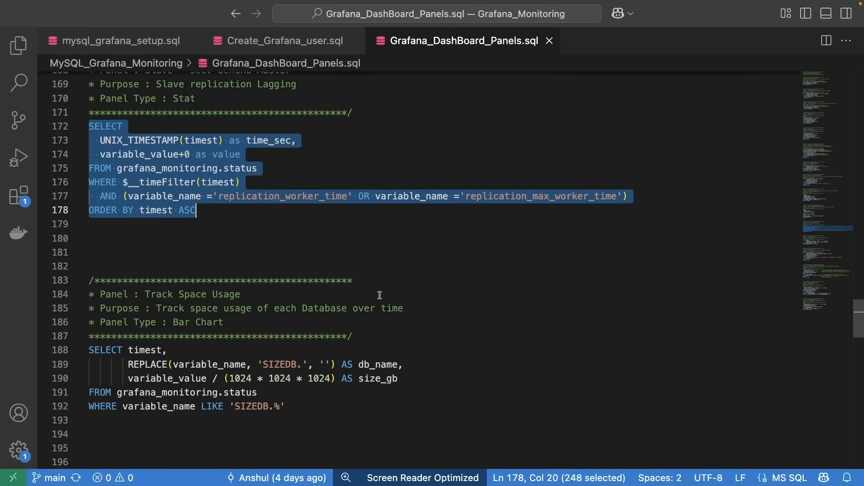
# In the Track Space Usage query, rename the column aliases to DB_NAME and size_GB.
pyautogui.click(460, 282)
pyautogui.moveTo(146, 295); pyautogui.dragTo(242, 295)
pyautogui.scroll(-2, 489, 293)
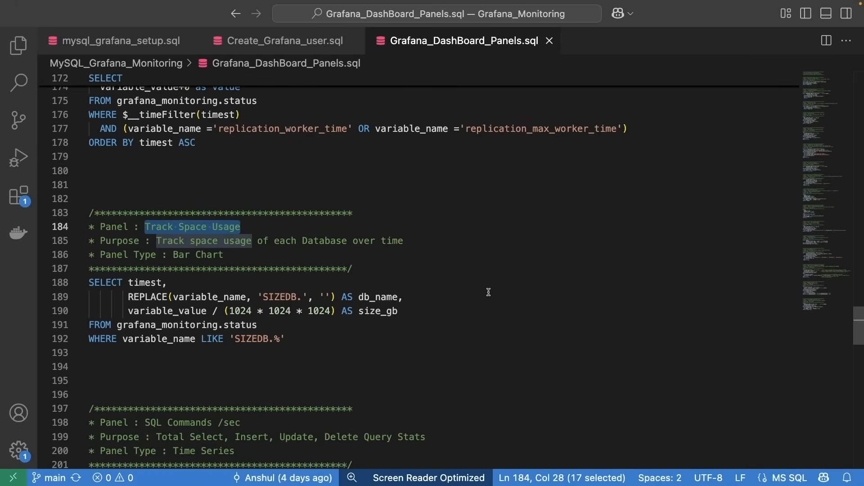
pyautogui.scroll(-2, 489, 292)
pyautogui.doubleClick(383, 266)
pyautogui.click(407, 291)
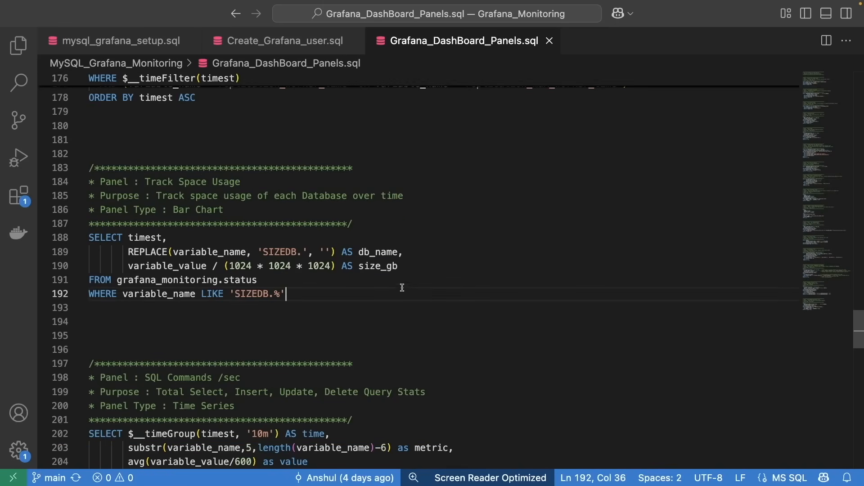
pyautogui.doubleClick(385, 270)
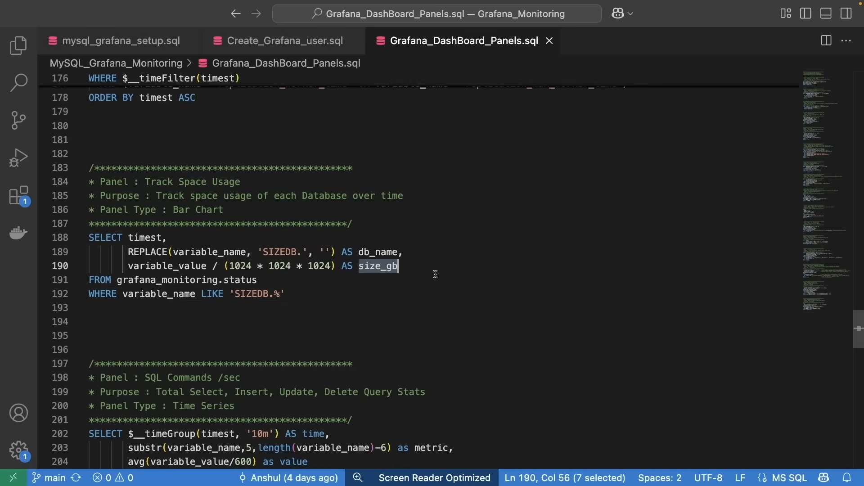
pyautogui.moveTo(387, 266); pyautogui.dragTo(397, 266)
pyautogui.write('GB')
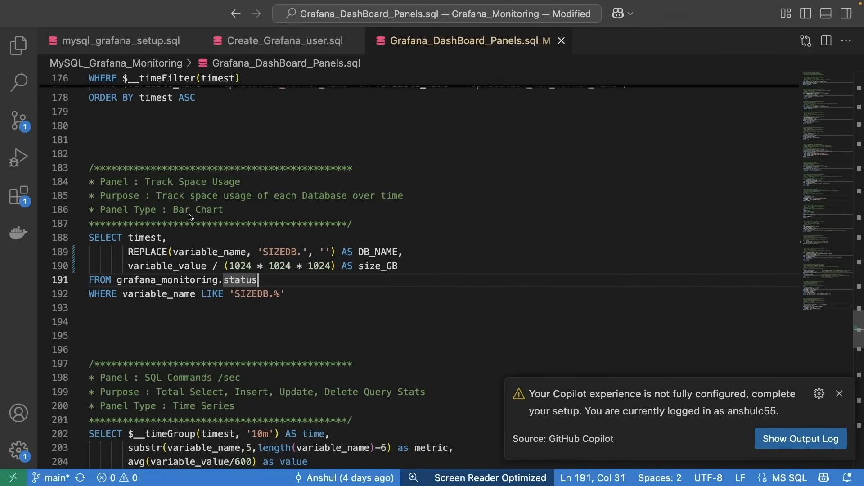
# Copy the panel name 'Track Space Usage' and add another new visualization to the dashboard.
pyautogui.moveTo(145, 182); pyautogui.dragTo(242, 182)
pyautogui.press('super+c')
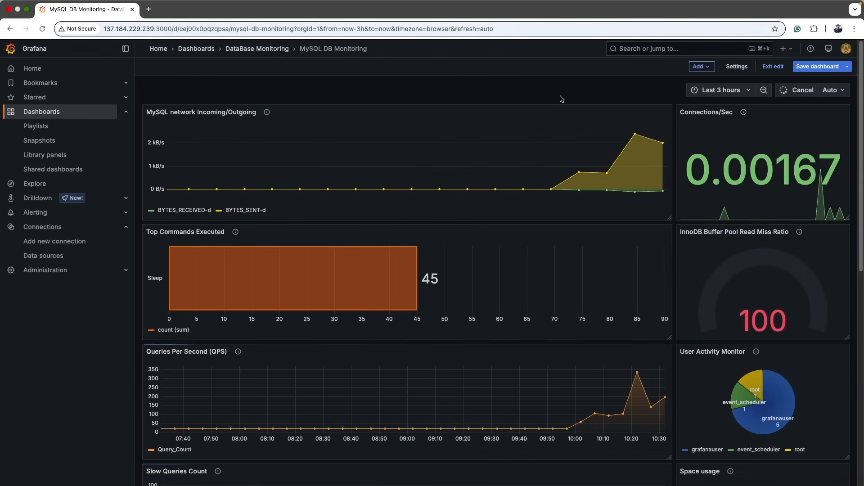
pyautogui.click(700, 66)
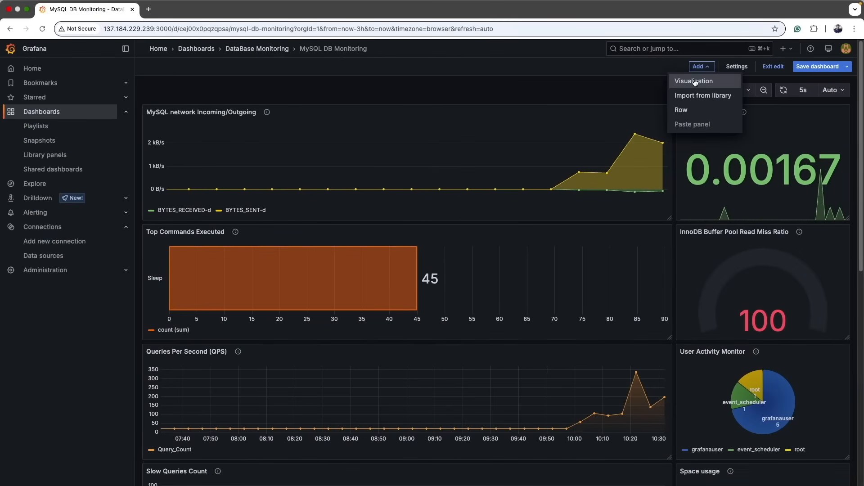
pyautogui.click(694, 83)
pyautogui.click(765, 96)
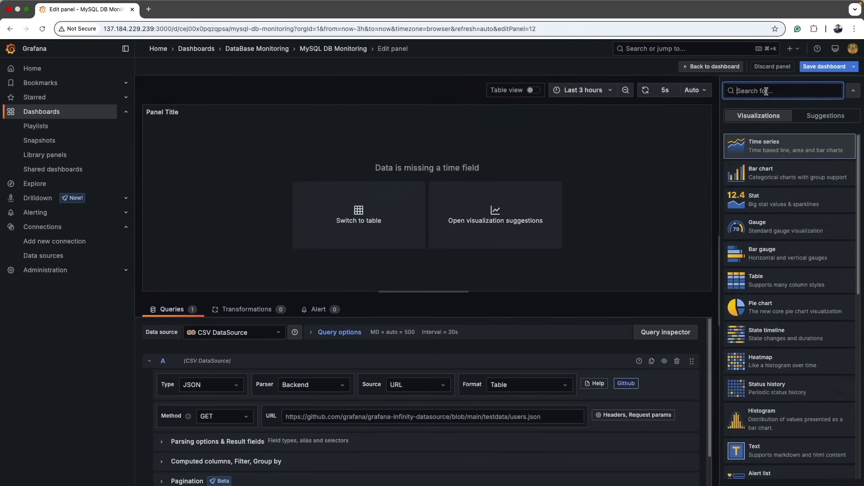
# Choose the Bar chart visualization and set the panel title to 'Track Space Usage'.
pyautogui.click(771, 179)
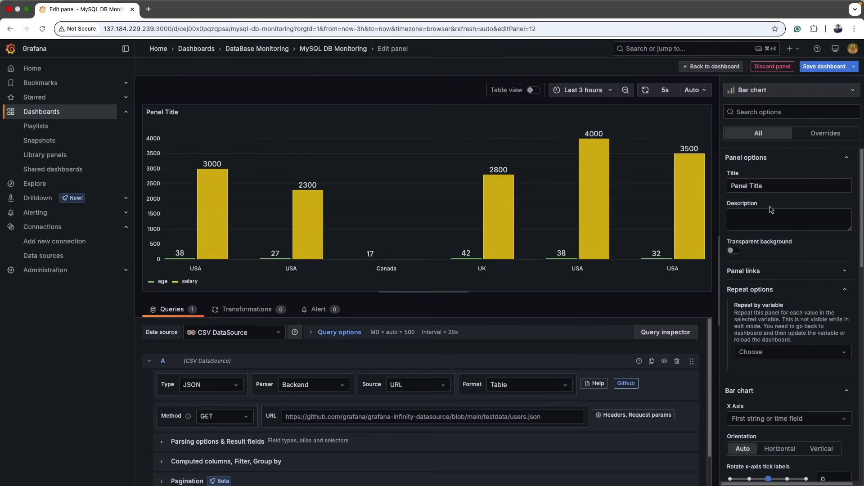
pyautogui.click(766, 185)
pyautogui.press('super+a')
pyautogui.press('super+v')
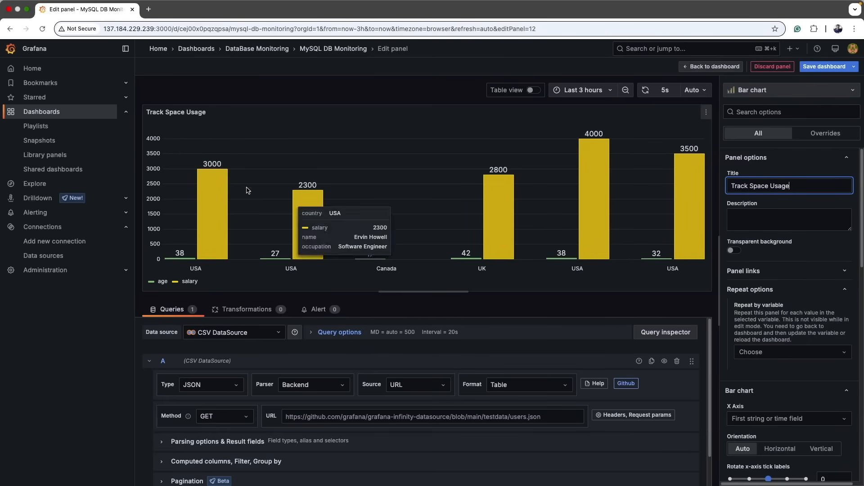
# Copy the purpose 'Track space usage of each Database over time' into the panel description.
pyautogui.press('super+Tab')
pyautogui.moveTo(157, 196); pyautogui.dragTo(439, 195)
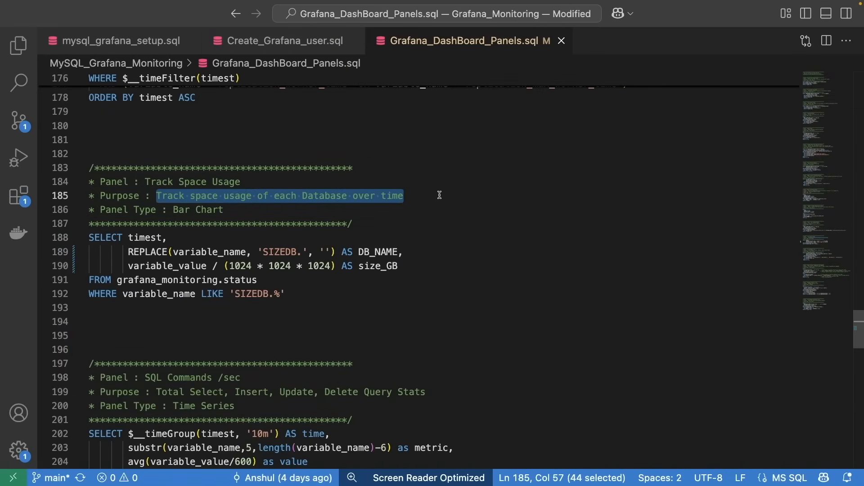
pyautogui.press('super+c')
pyautogui.press('super+Tab')
pyautogui.press('Tab')
pyautogui.press('super+v')
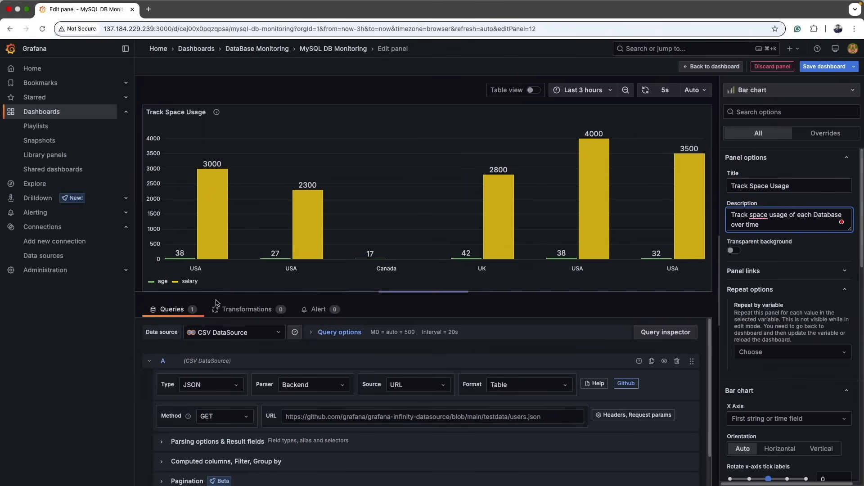
# Set the panel's data source to grafanaDB_Monitoring_MySQL and switch the query editor to code mode.
pyautogui.click(261, 332)
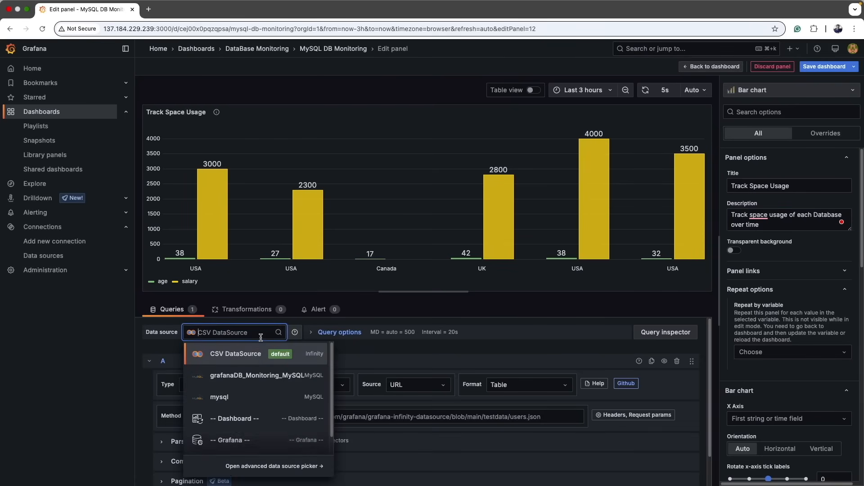
pyautogui.click(257, 376)
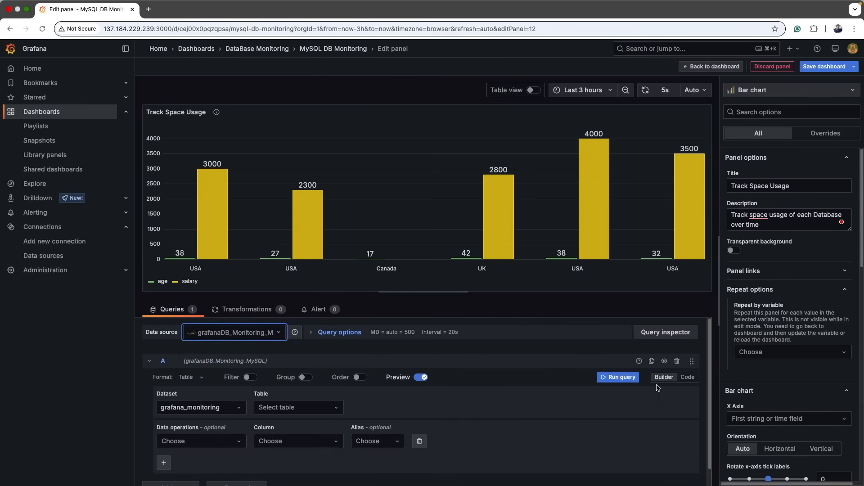
pyautogui.click(687, 377)
pyautogui.hotkey('ctrl', 'Right')
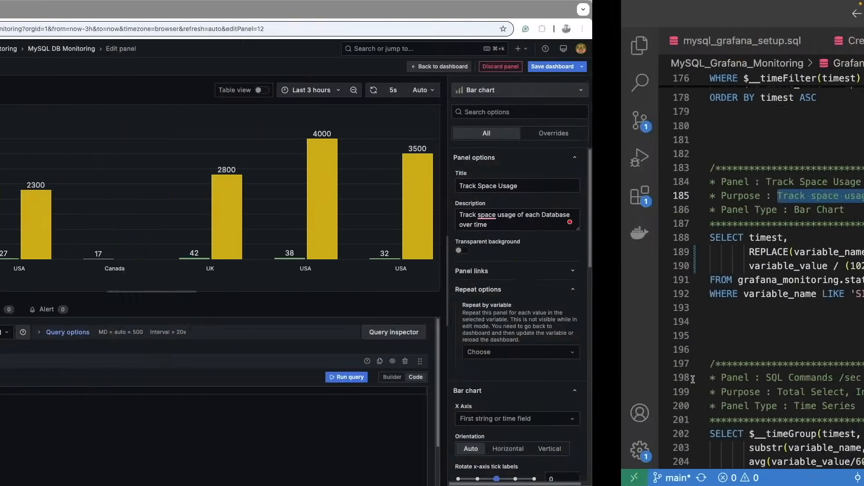
# Copy the space-usage query from the SQL file, paste it into the code editor, run it, and show table view.
pyautogui.moveTo(285, 294); pyautogui.dragTo(82, 240)
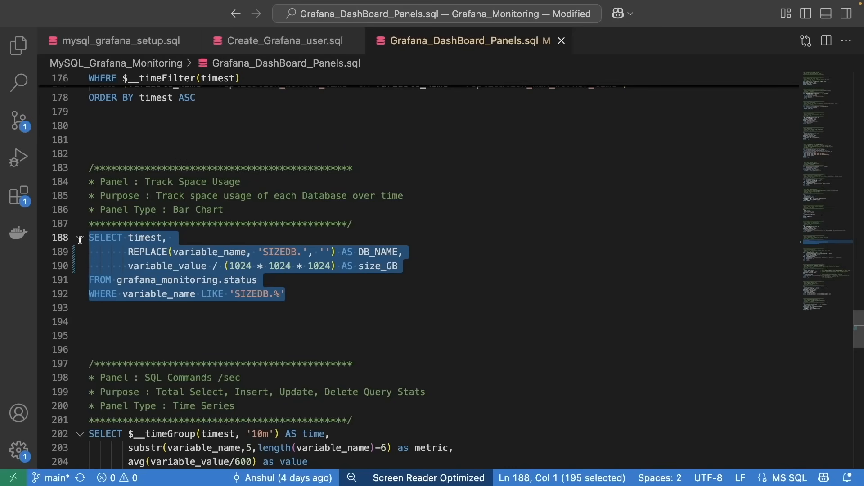
pyautogui.press('super+c')
pyautogui.hotkey('ctrl', 'Left')
pyautogui.click(368, 407)
pyautogui.press('super+v')
pyautogui.click(626, 378)
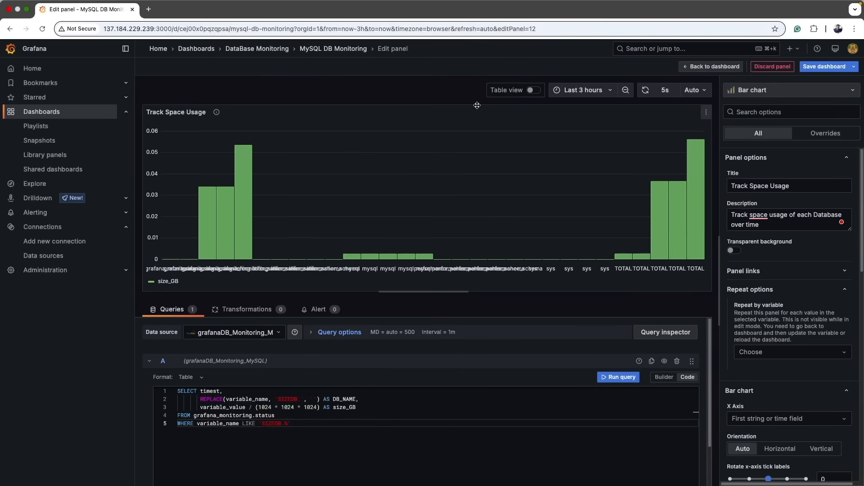
pyautogui.click(534, 91)
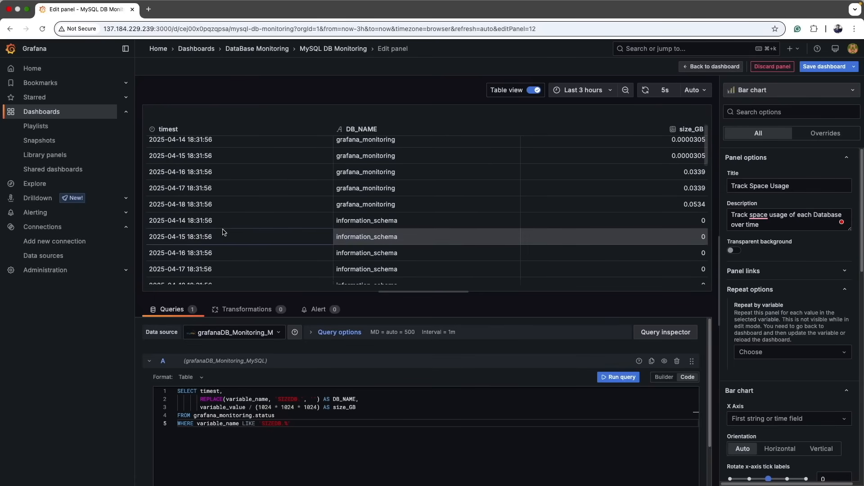
# Examine the query result rows for each database in the table view.
pyautogui.moveTo(159, 225); pyautogui.dragTo(406, 225)
pyautogui.click(390, 230)
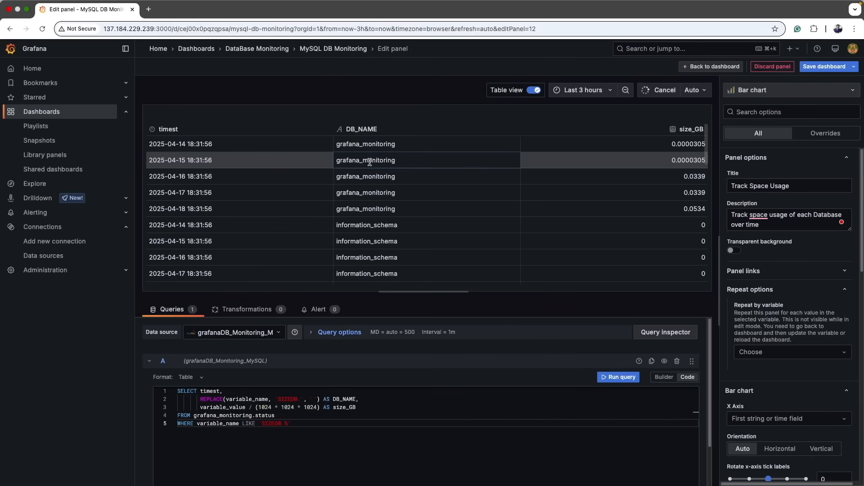
pyautogui.moveTo(188, 144); pyautogui.dragTo(208, 144)
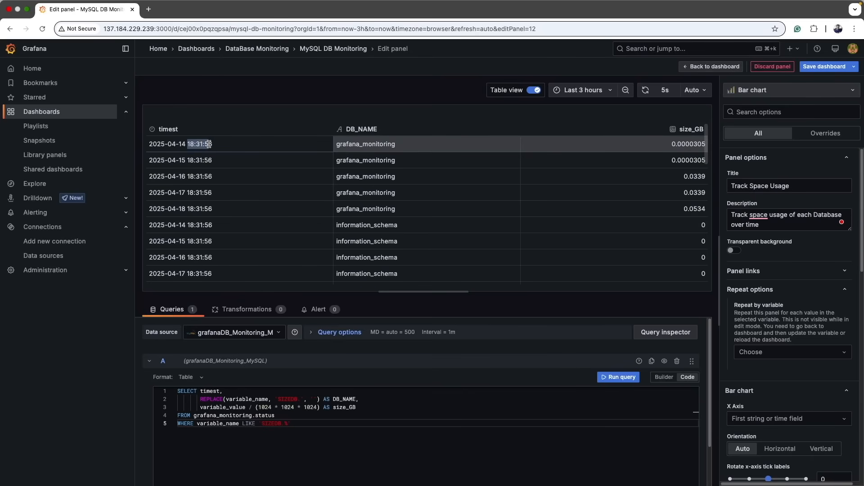
pyautogui.moveTo(146, 145); pyautogui.dragTo(222, 145)
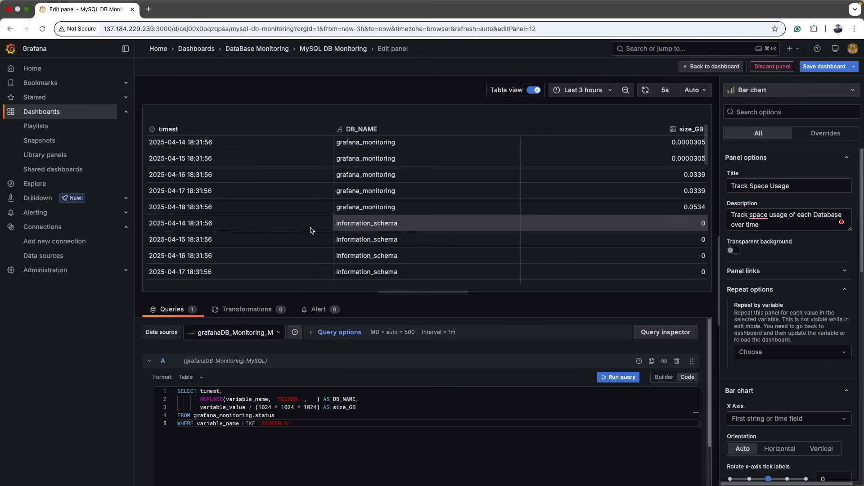
pyautogui.scroll(-1, 363, 236)
pyautogui.scroll(-3, 362, 236)
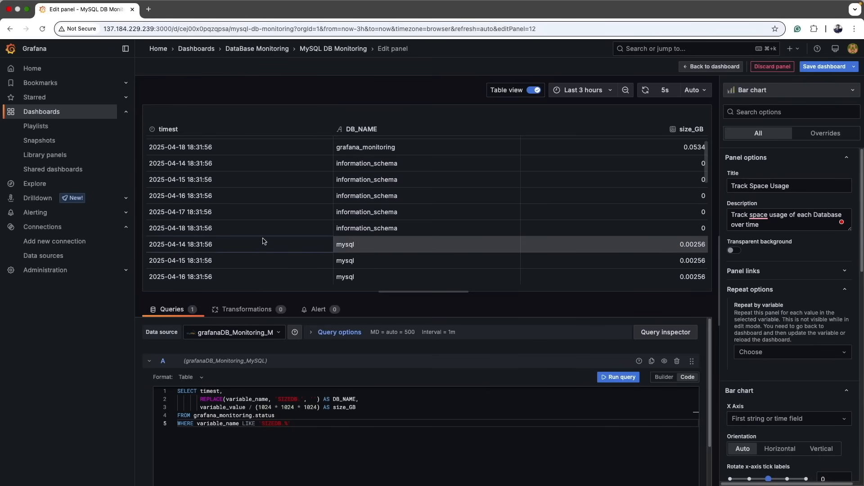
pyautogui.scroll(4, 351, 245)
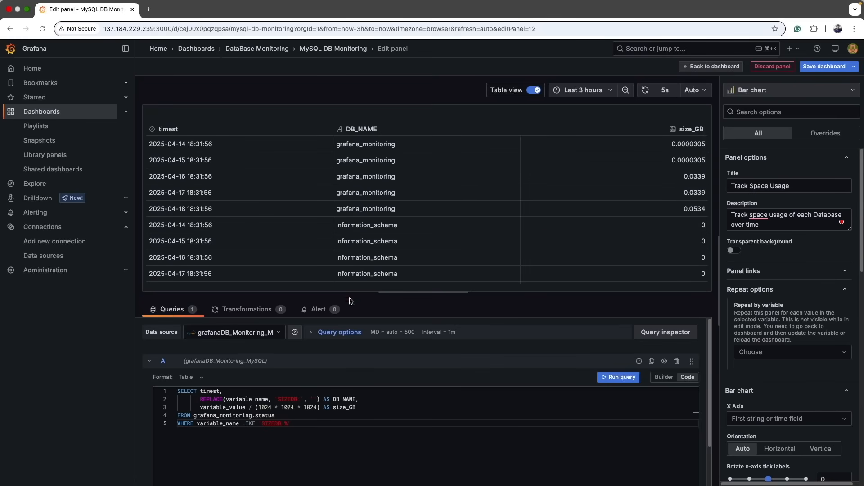
pyautogui.click(256, 310)
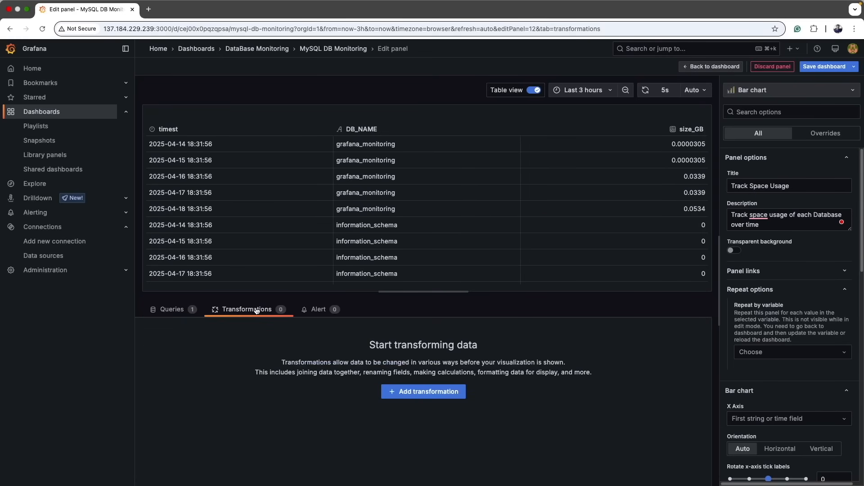
pyautogui.click(414, 391)
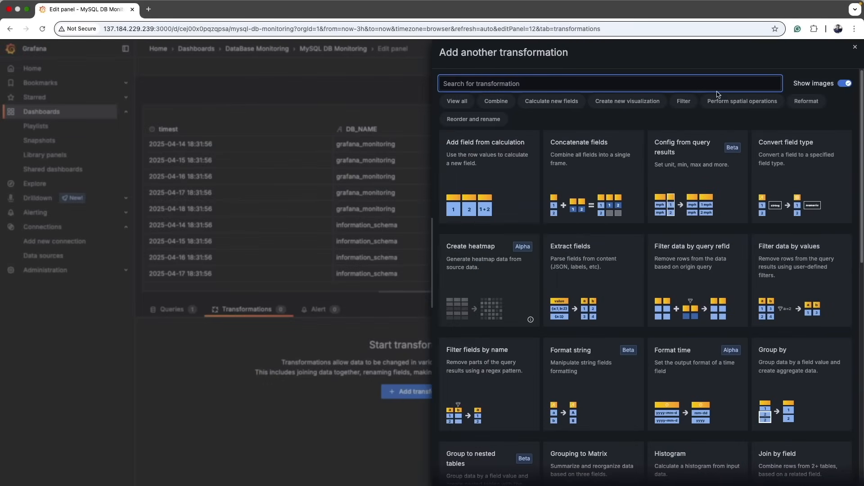
pyautogui.write('gro')
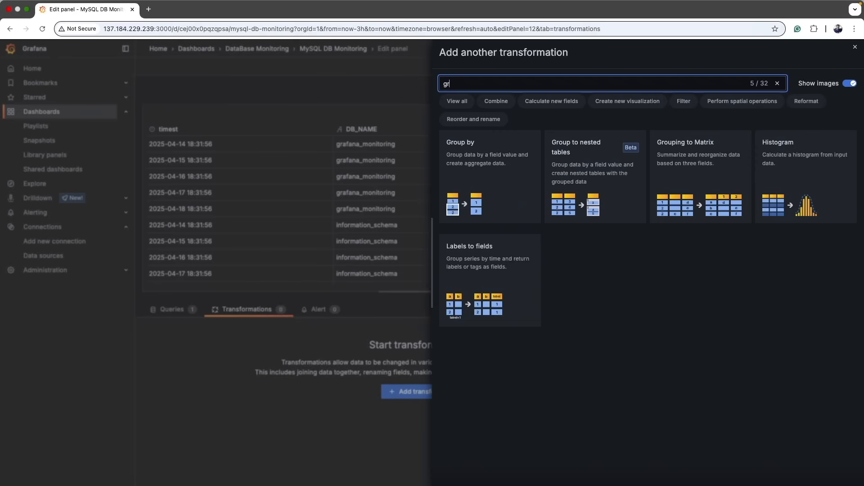
pyautogui.click(729, 164)
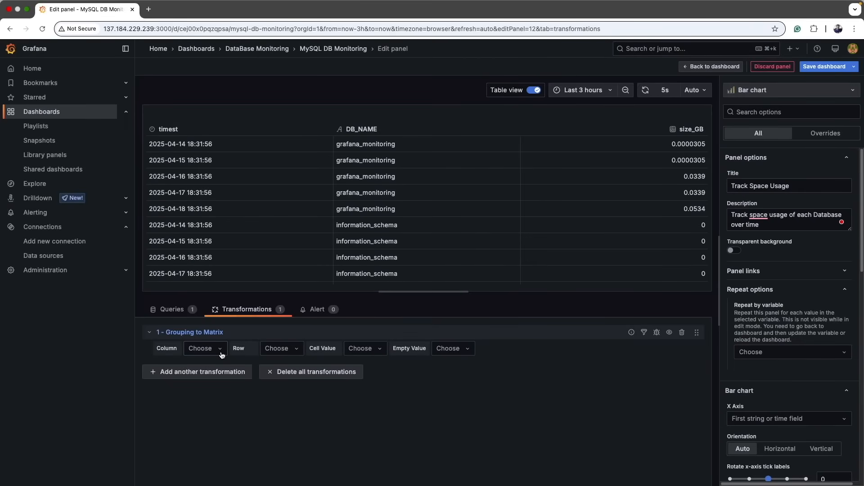
pyautogui.click(681, 332)
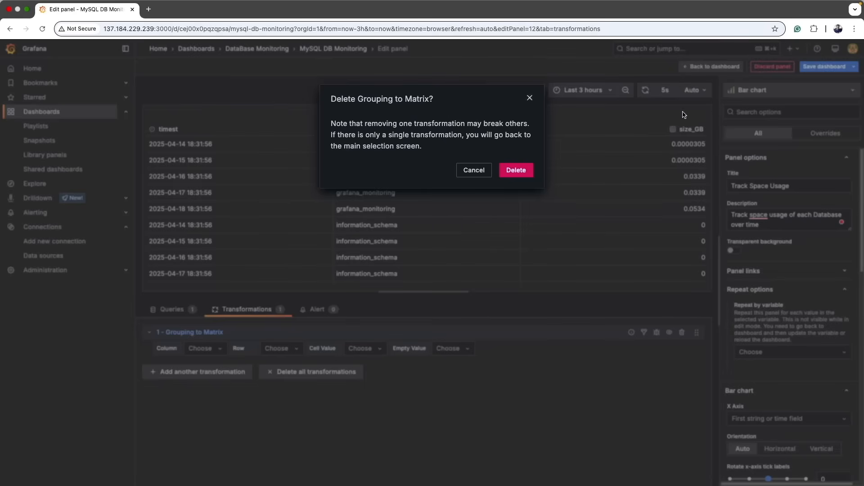
pyautogui.click(516, 170)
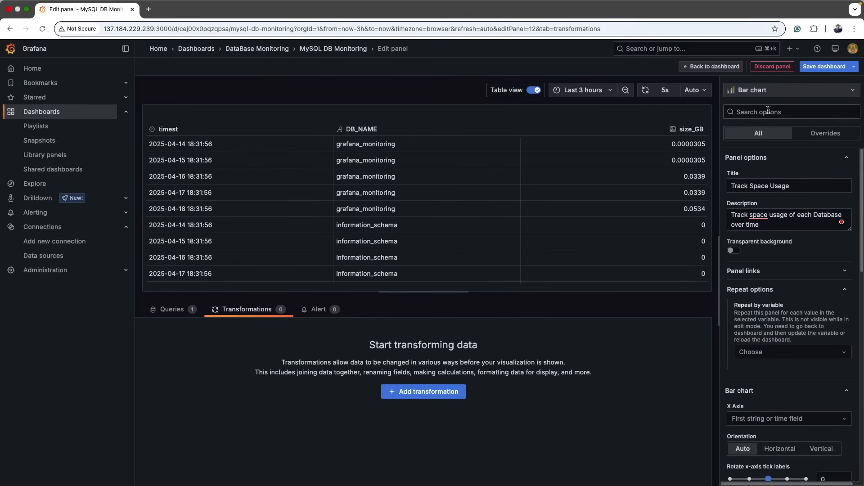
# Add a Group by transformation that groups by DB_NAME and calculates the Total of size_GB.
pyautogui.click(439, 392)
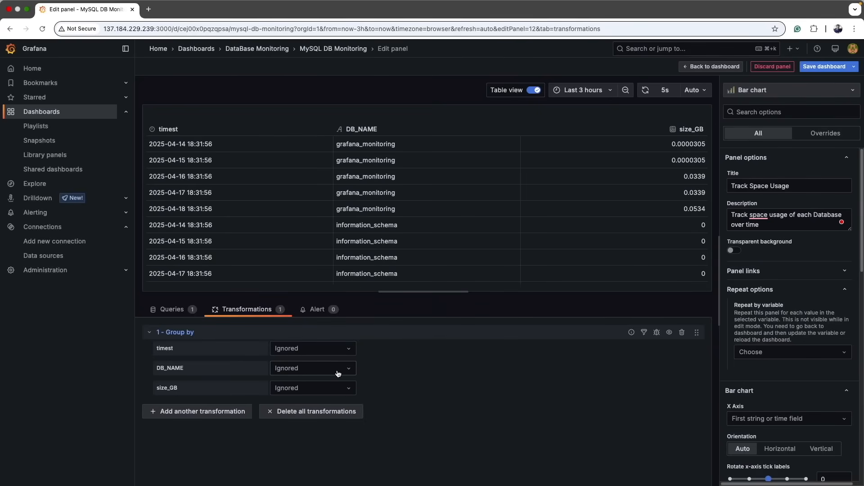
pyautogui.click(338, 373)
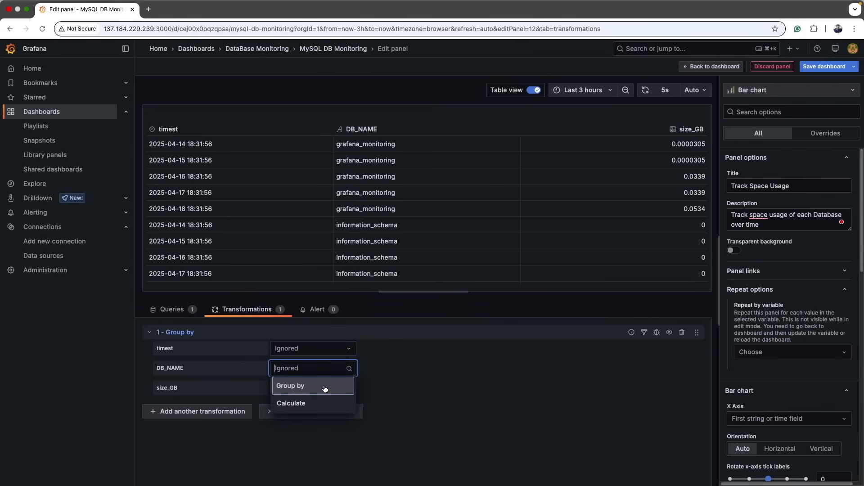
pyautogui.click(325, 389)
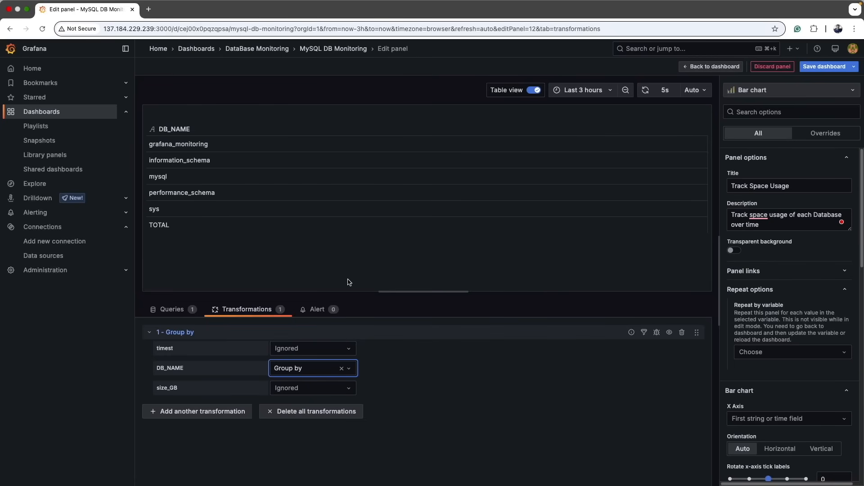
pyautogui.click(325, 391)
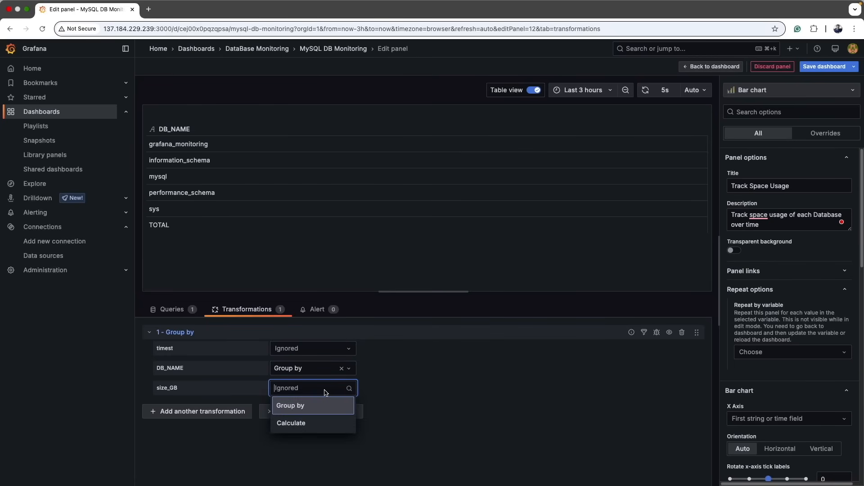
pyautogui.click(302, 424)
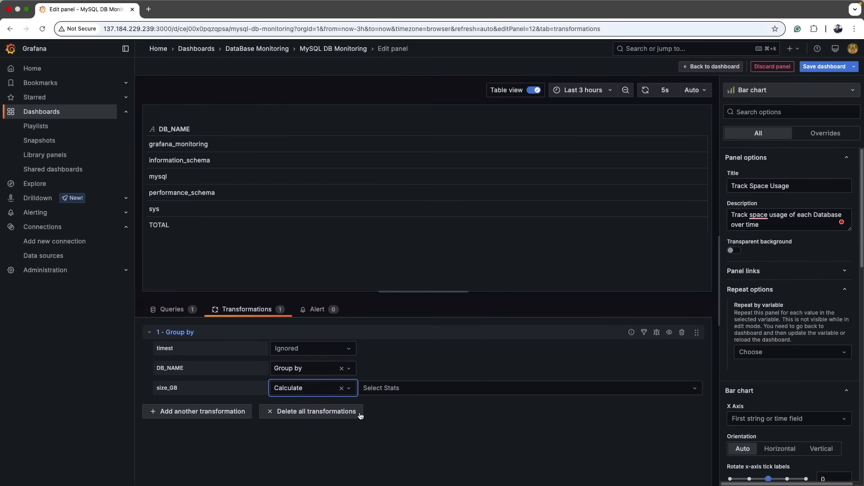
pyautogui.click(413, 389)
pyautogui.write('total')
pyautogui.press('Return')
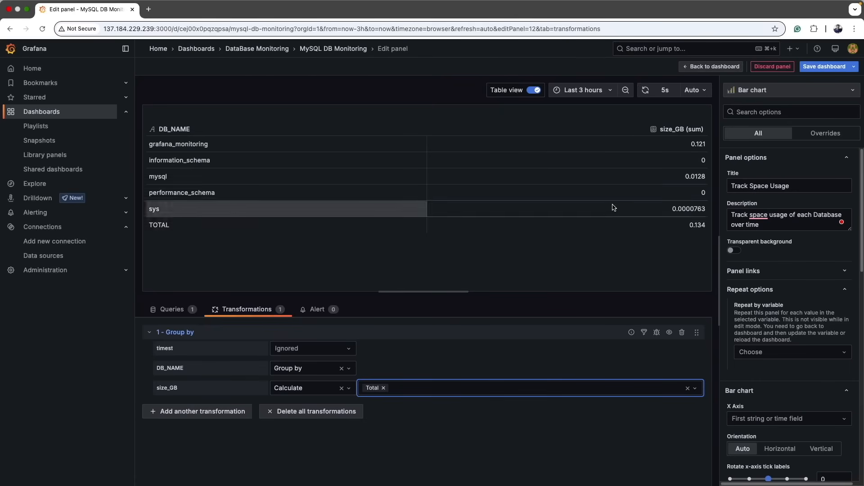
# Turn off table view and set the bar chart orientation to Horizontal.
pyautogui.click(534, 92)
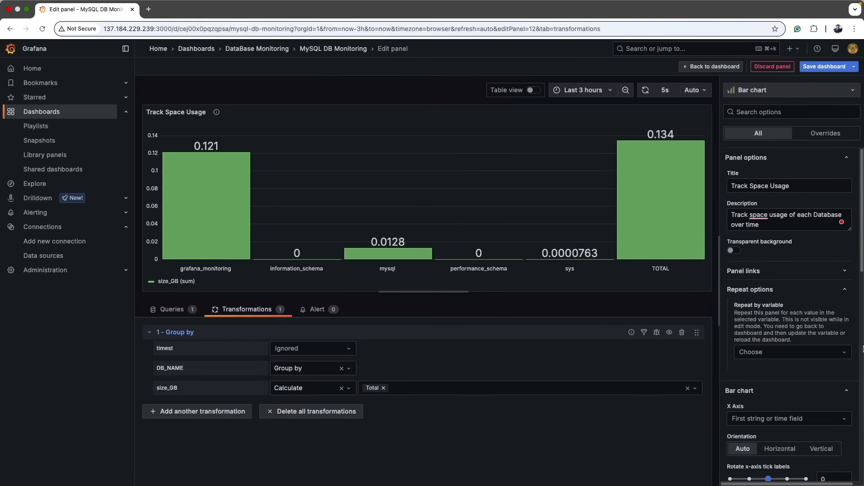
pyautogui.scroll(-5, 781, 337)
pyautogui.click(784, 287)
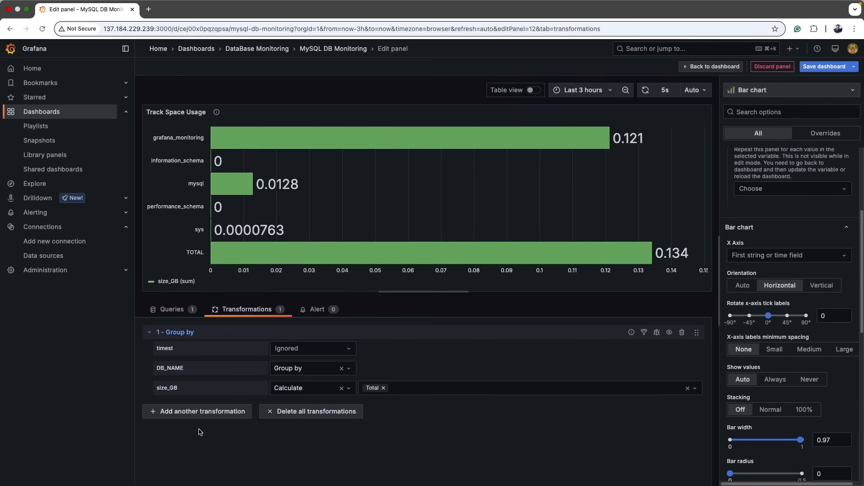
# Add a Sort by transformation on size_GB (sum) with Reverse enabled.
pyautogui.click(211, 412)
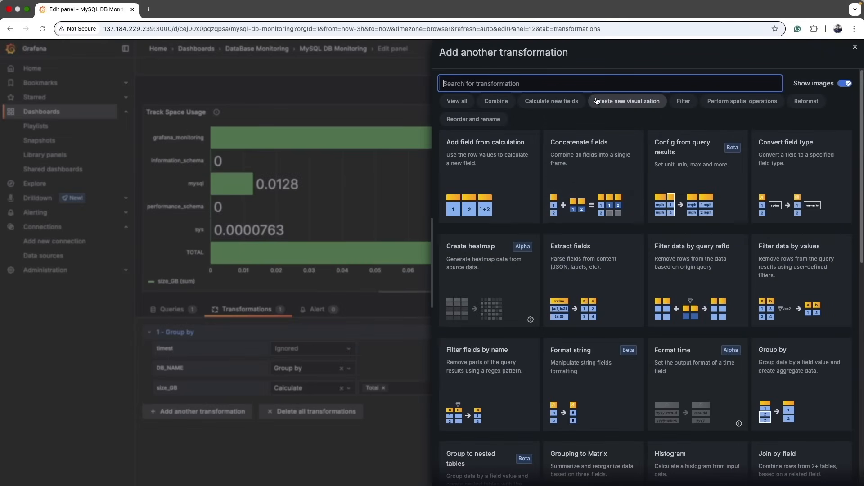
pyautogui.write('sort')
pyautogui.click(477, 211)
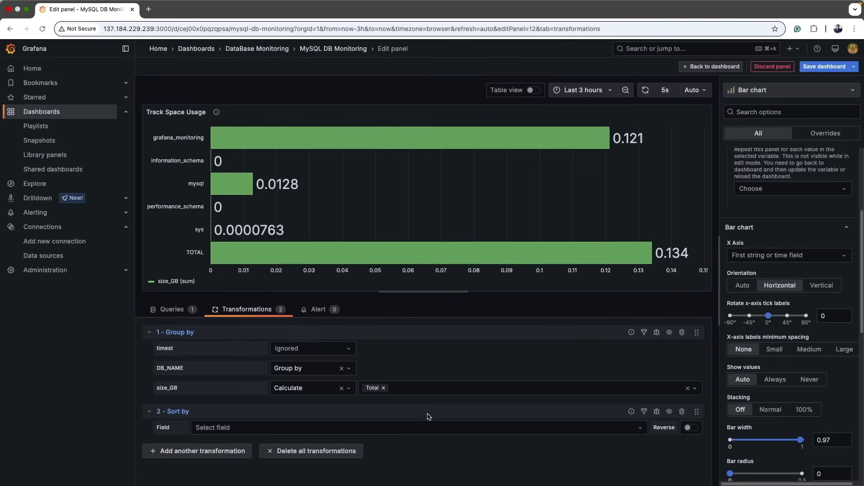
pyautogui.click(425, 427)
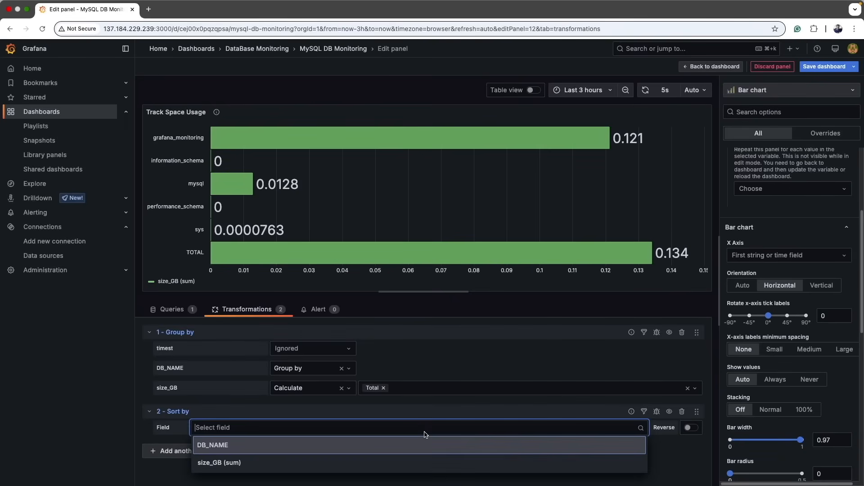
pyautogui.click(350, 463)
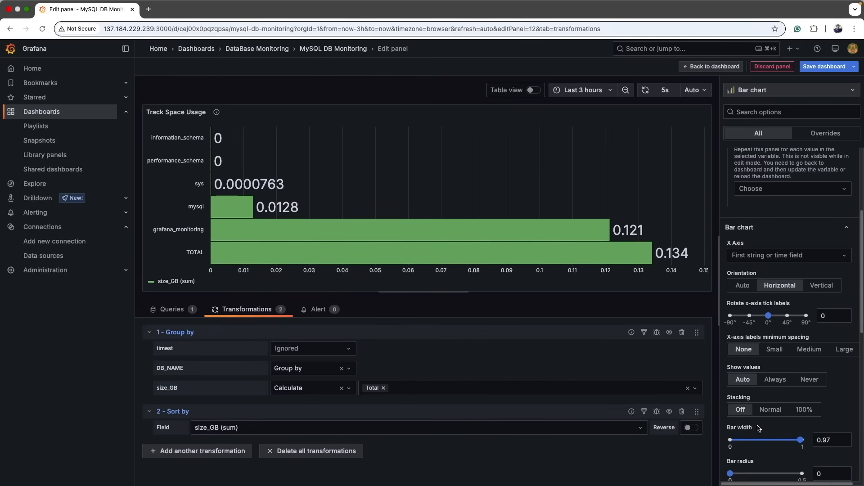
pyautogui.click(691, 430)
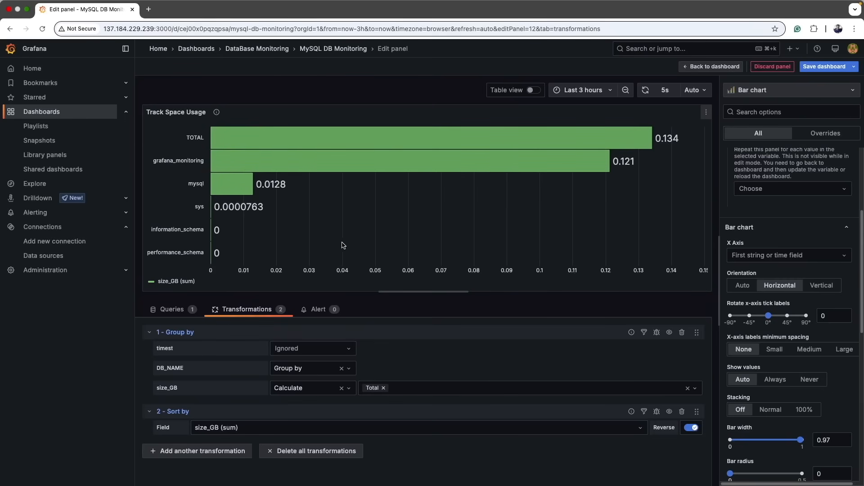
# Save the dashboard and return to the MySQL DB Monitoring dashboard.
pyautogui.click(824, 66)
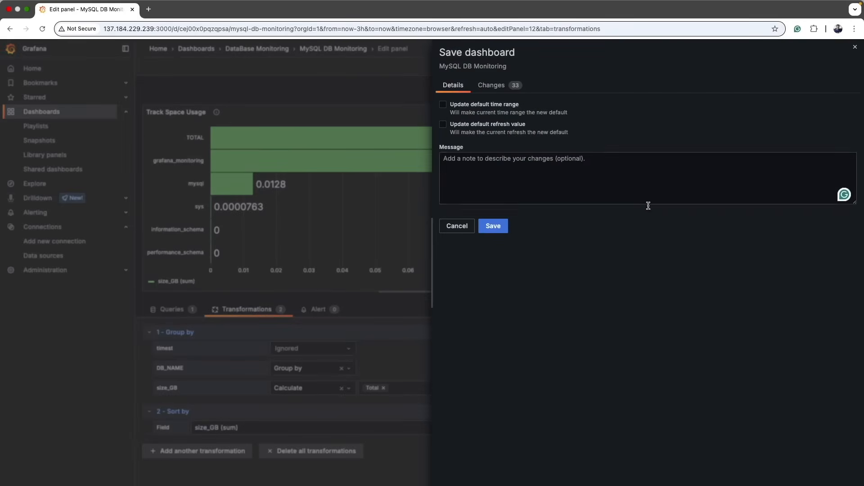
pyautogui.click(493, 226)
pyautogui.click(358, 49)
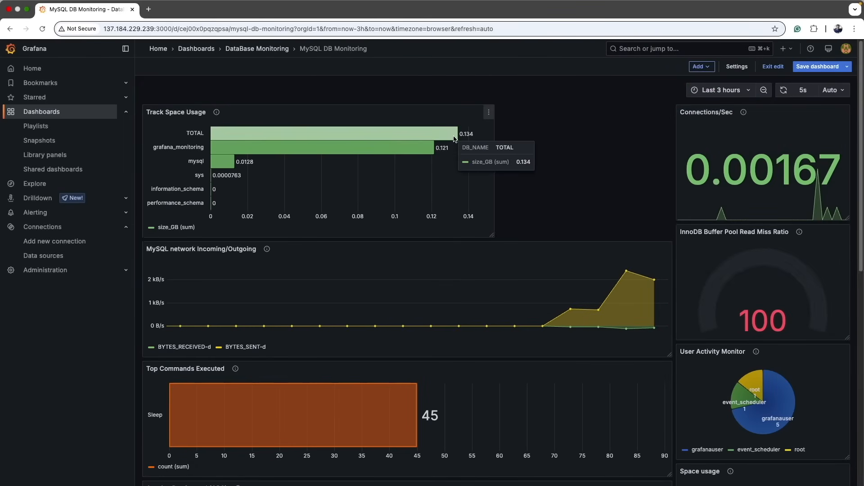
# Move the Track Space Usage panel lower in the layout, beside the Space usage panel.
pyautogui.moveTo(375, 110); pyautogui.dragTo(459, 169)
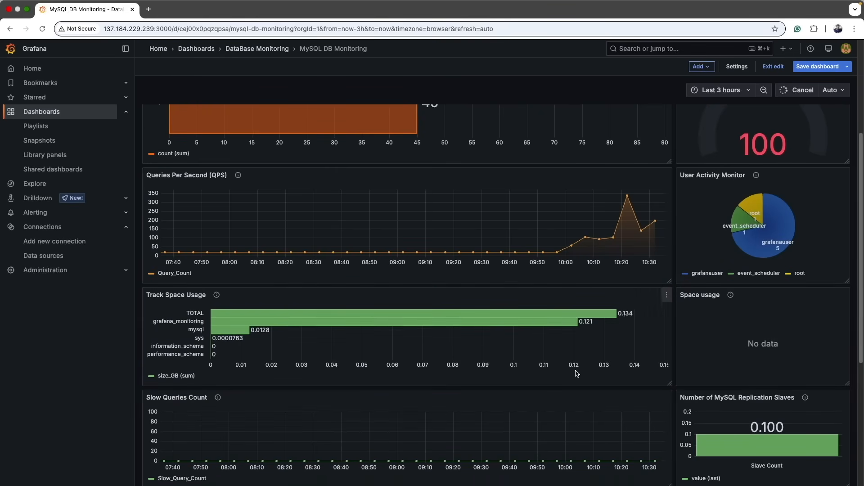
pyautogui.scroll(-3, 489, 355)
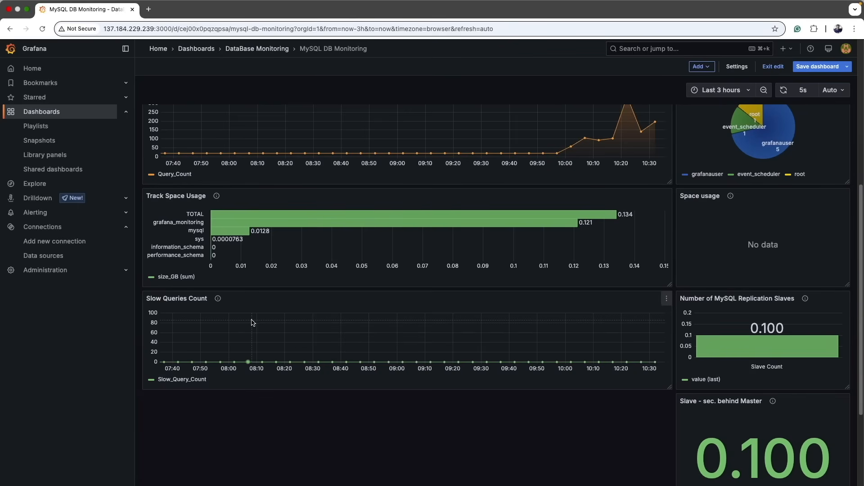
pyautogui.scroll(8, 253, 322)
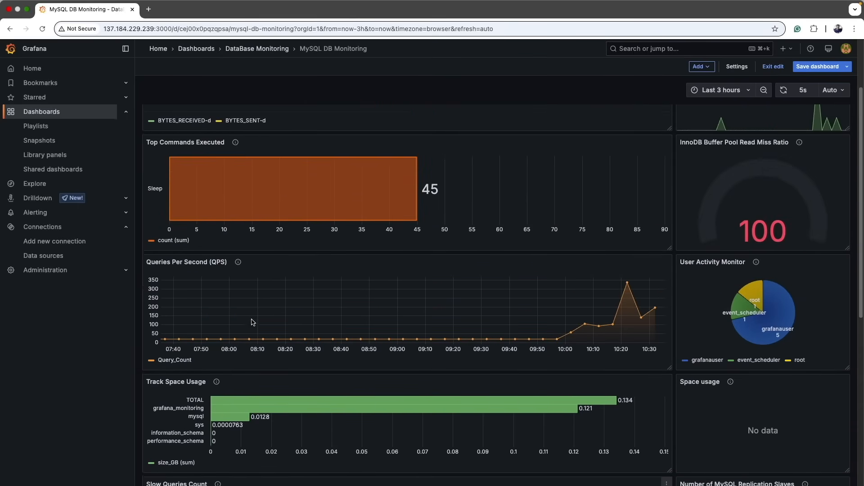
pyautogui.scroll(-10, 252, 322)
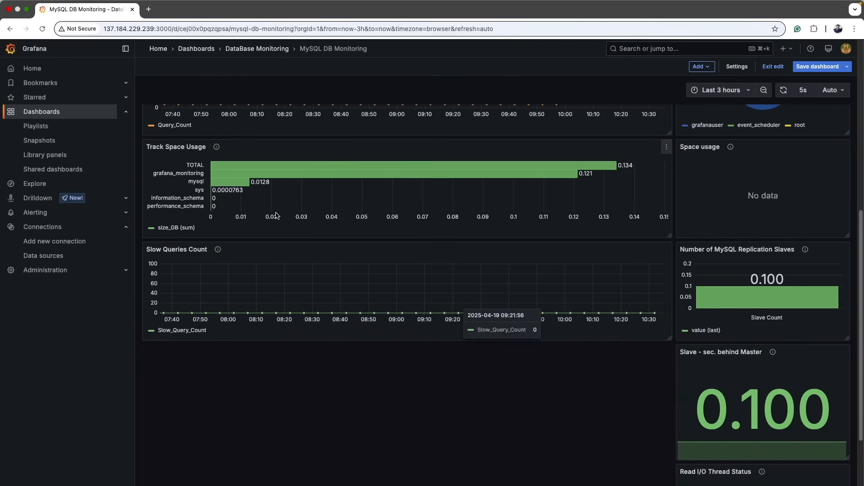
pyautogui.scroll(-2, 756, 405)
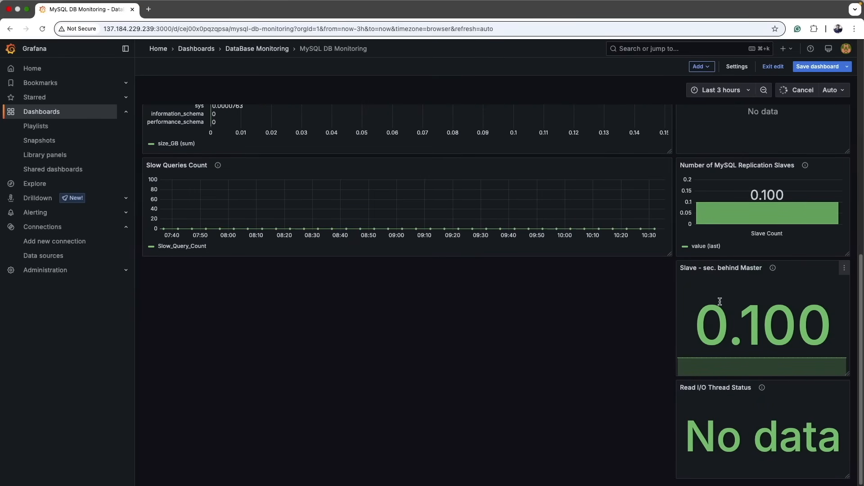
pyautogui.scroll(12, 720, 300)
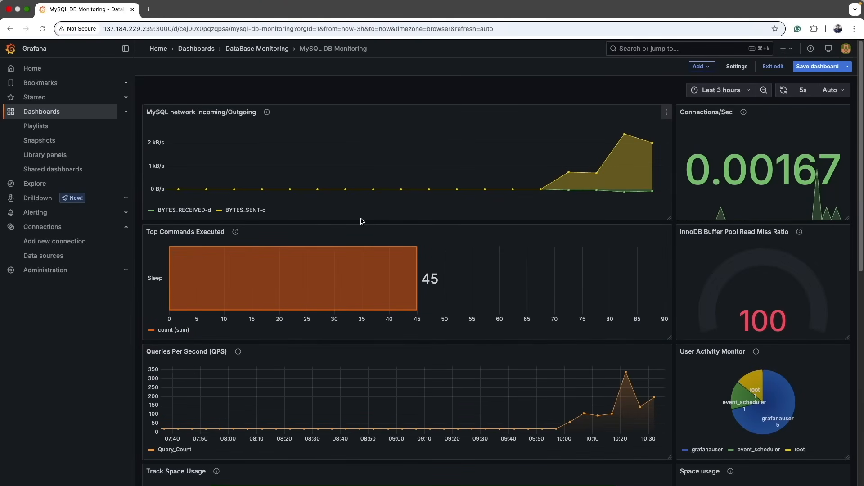
# Examine the SQL Commands /sec panel definition, its purpose and its query in the SQL file.
pyautogui.press('super+Tab')
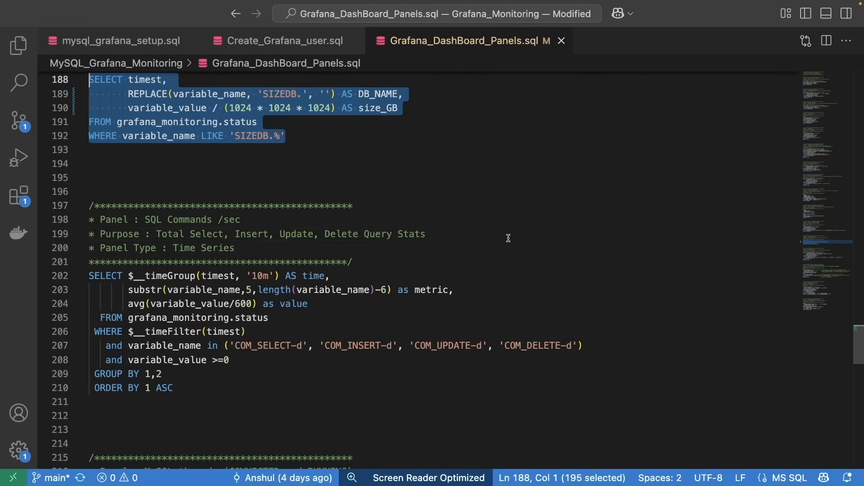
pyautogui.click(508, 238)
pyautogui.moveTo(151, 220); pyautogui.dragTo(242, 222)
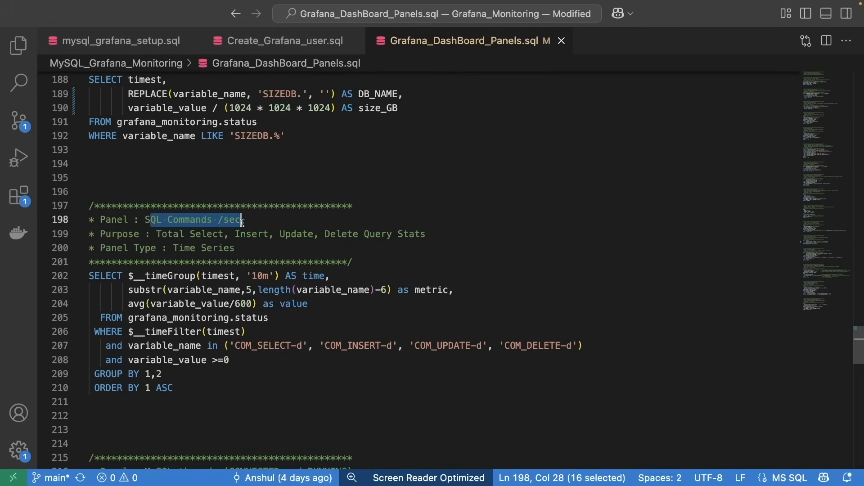
pyautogui.click(213, 236)
pyautogui.doubleClick(196, 233)
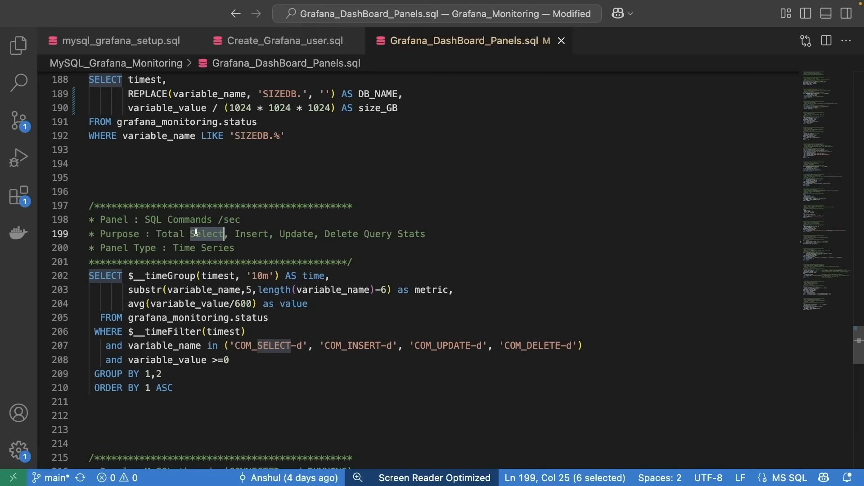
pyautogui.doubleClick(241, 234)
pyautogui.doubleClick(310, 233)
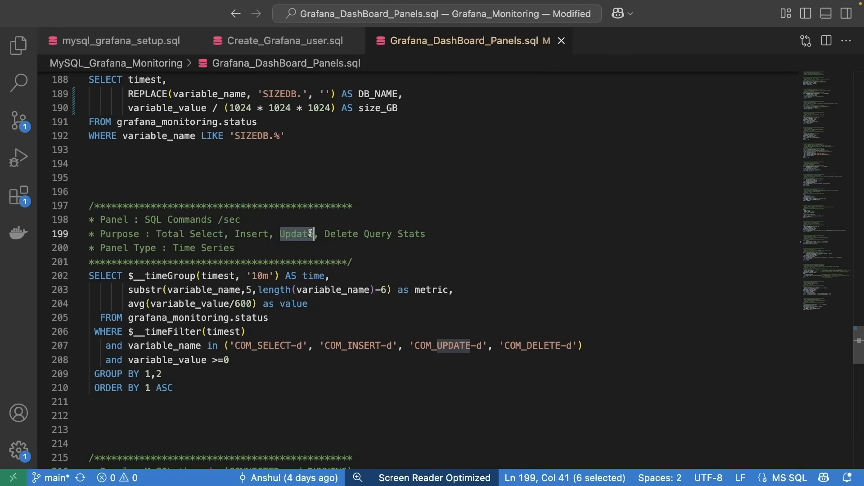
pyautogui.click(342, 234)
pyautogui.doubleClick(342, 233)
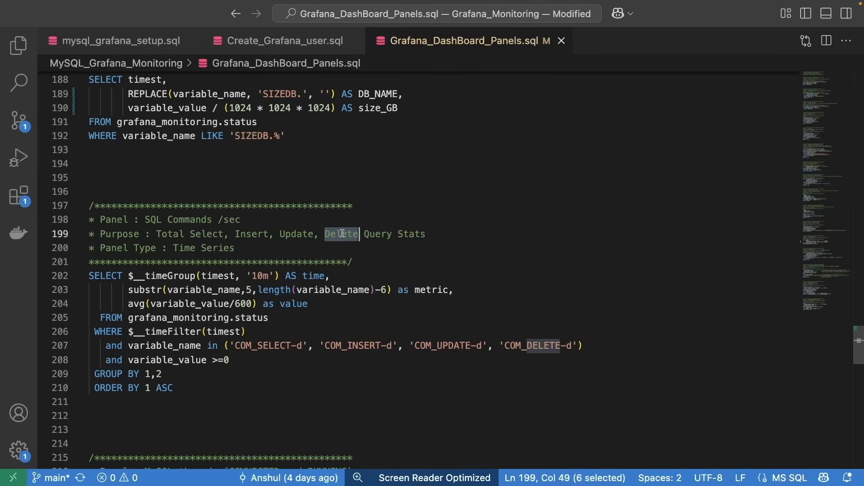
pyautogui.doubleClick(275, 349)
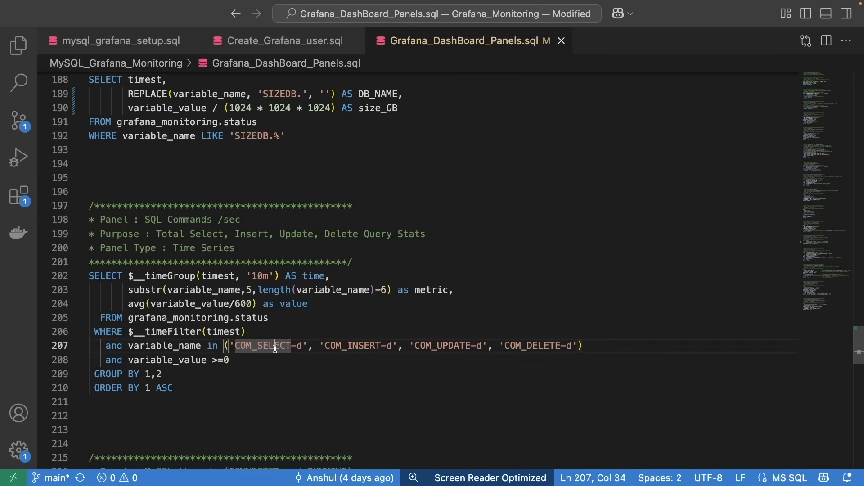
pyautogui.doubleClick(348, 346)
pyautogui.doubleClick(443, 346)
pyautogui.doubleClick(532, 345)
# Add a new visualization panel and paste the title SQL Commands /sec copied from the SQL file.
pyautogui.moveTo(195, 384); pyautogui.dragTo(85, 276)
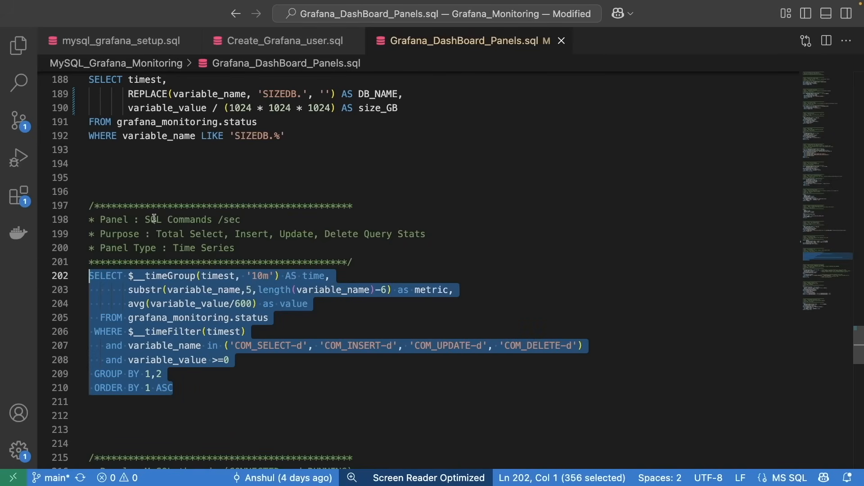
pyautogui.click(186, 228)
pyautogui.moveTo(144, 220); pyautogui.dragTo(257, 221)
pyautogui.press('super+c')
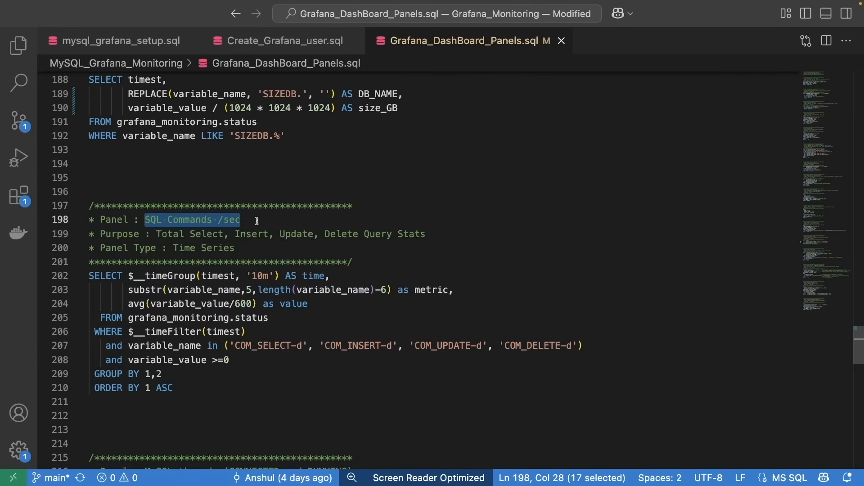
pyautogui.press('super+Tab')
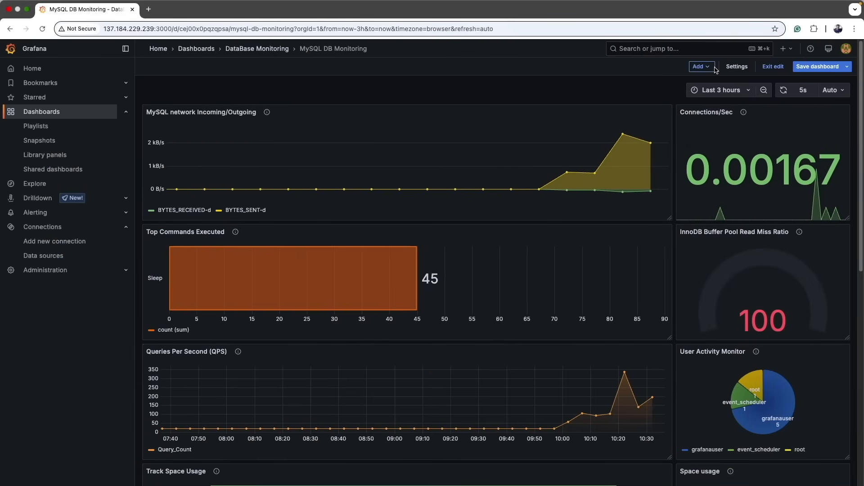
pyautogui.click(709, 67)
pyautogui.click(695, 82)
pyautogui.click(772, 187)
pyautogui.press('super+a')
pyautogui.press('super+v')
# Paste the purpose text as the panel description and change the title to SQL Commands /Sec.
pyautogui.press('super+Tab')
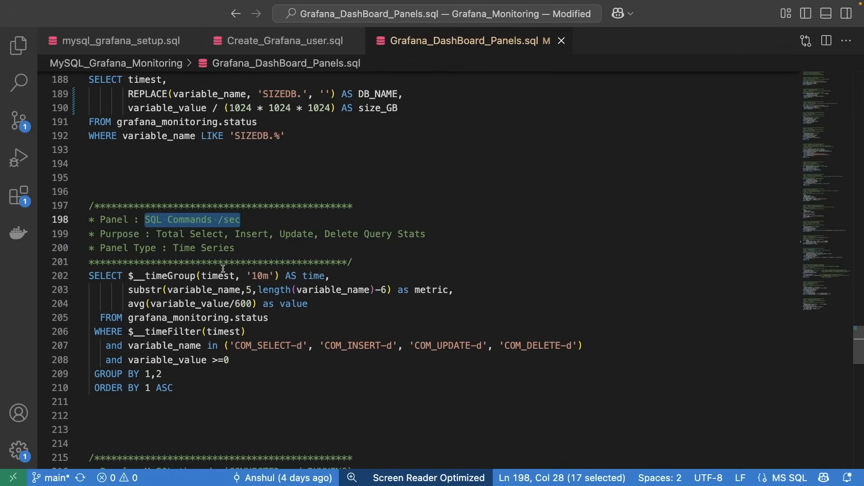
pyautogui.moveTo(156, 234); pyautogui.dragTo(453, 235)
pyautogui.press('super+c')
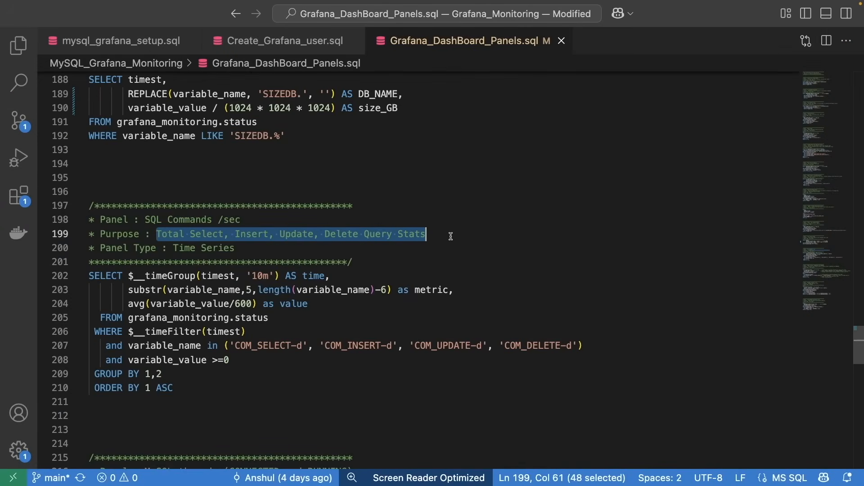
pyautogui.press('super+Tab')
pyautogui.click(766, 216)
pyautogui.press('super+v')
pyautogui.click(785, 186)
pyautogui.press('BackSpace')
pyautogui.write('S')
# Select the grafanaDB_Monitoring_MySQL data source, paste the SQL Commands query in code mode and run it.
pyautogui.click(269, 338)
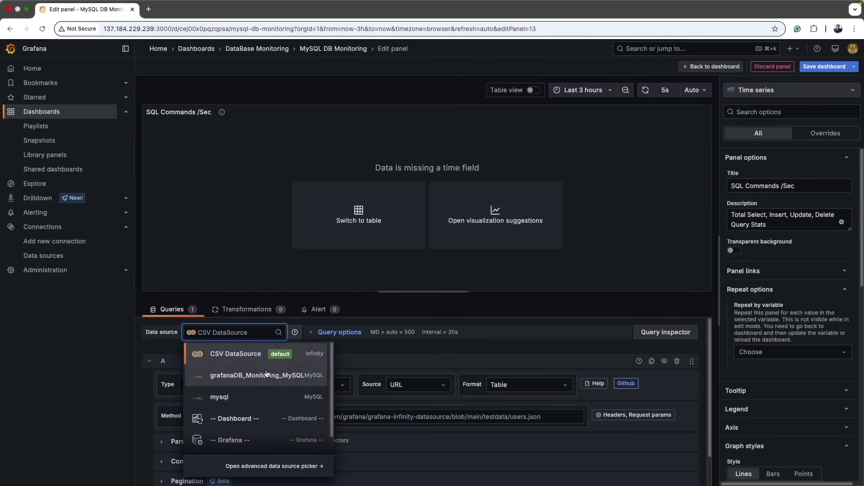
pyautogui.click(252, 375)
pyautogui.click(686, 378)
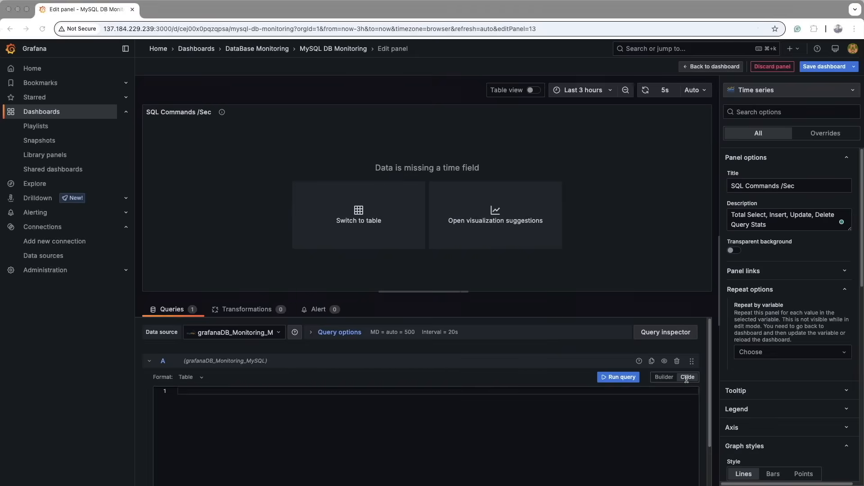
pyautogui.press('super+Tab')
pyautogui.moveTo(173, 382); pyautogui.dragTo(88, 282)
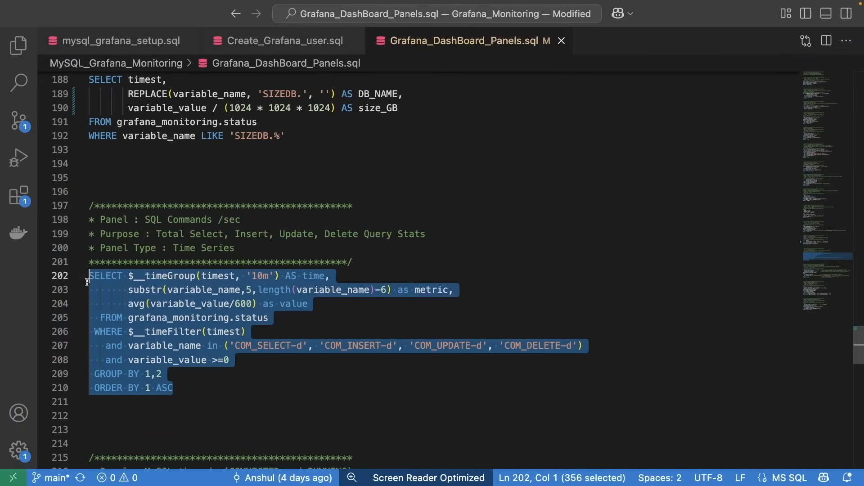
pyautogui.press('super+c')
pyautogui.press('super+Tab')
pyautogui.press('super+v')
pyautogui.click(619, 377)
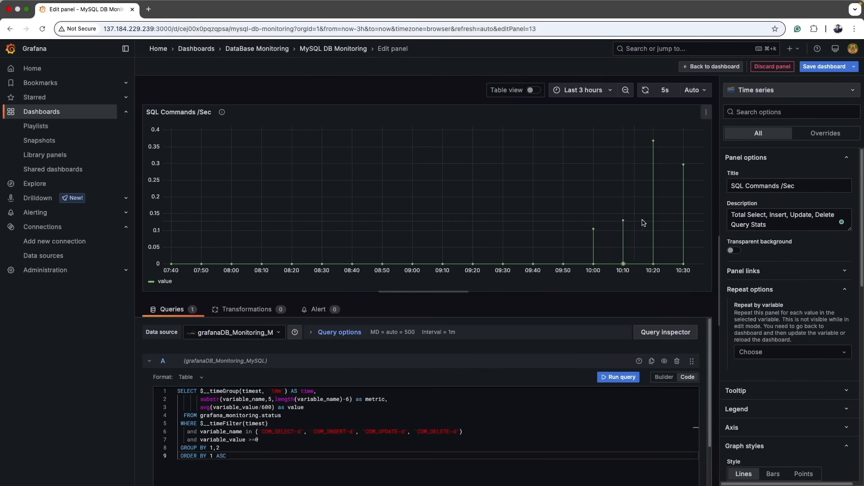
# Turn on table view and examine the returned time, metric and value rows.
pyautogui.click(532, 90)
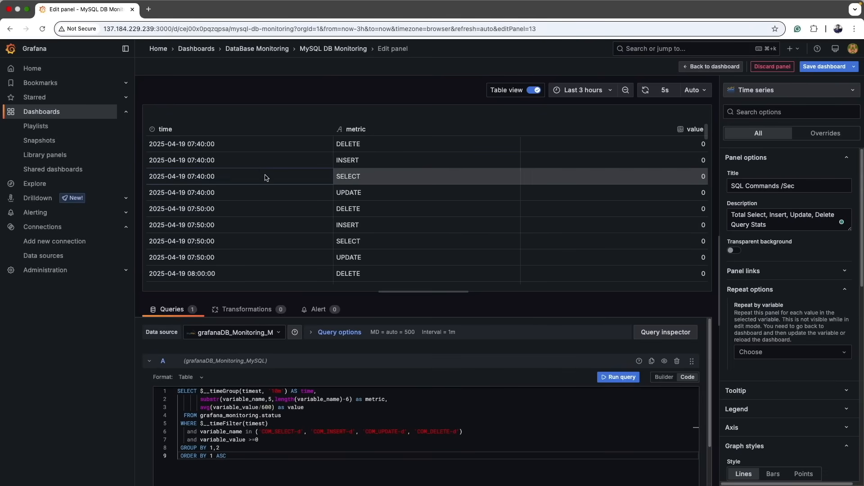
pyautogui.moveTo(156, 144); pyautogui.dragTo(231, 194)
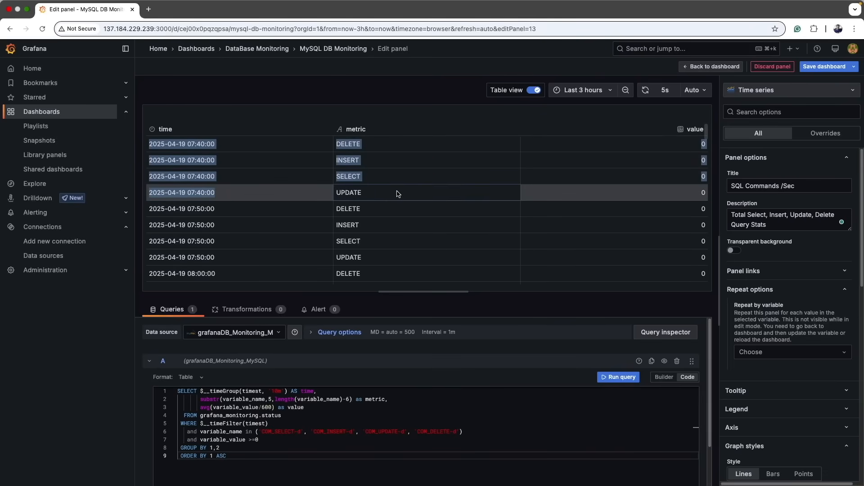
pyautogui.moveTo(173, 208); pyautogui.dragTo(211, 258)
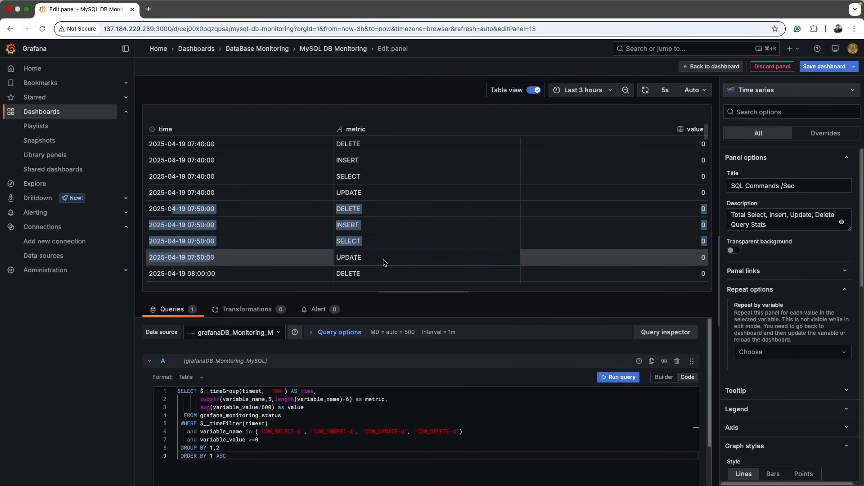
pyautogui.click(417, 209)
pyautogui.scroll(-1, 420, 206)
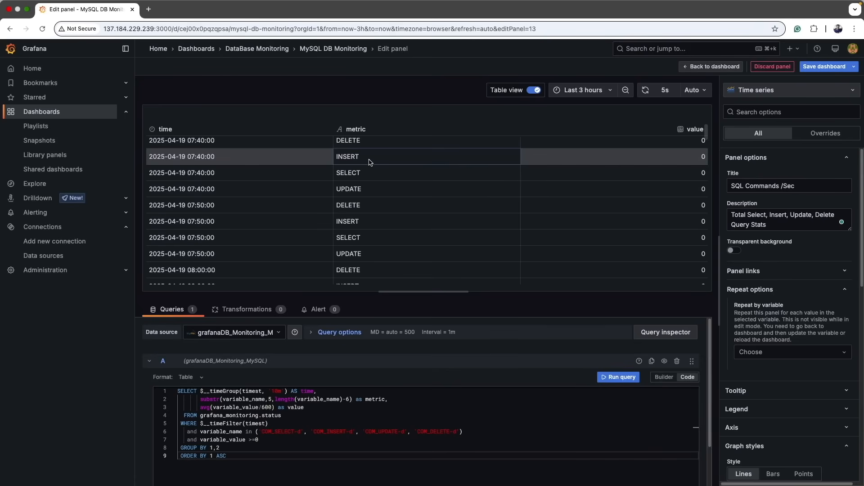
pyautogui.scroll(-5, 372, 162)
pyautogui.scroll(-20, 372, 164)
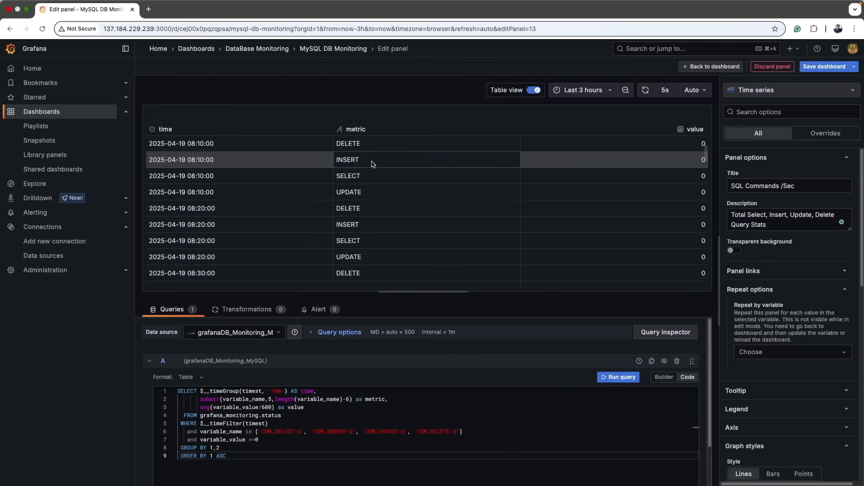
pyautogui.scroll(20, 372, 164)
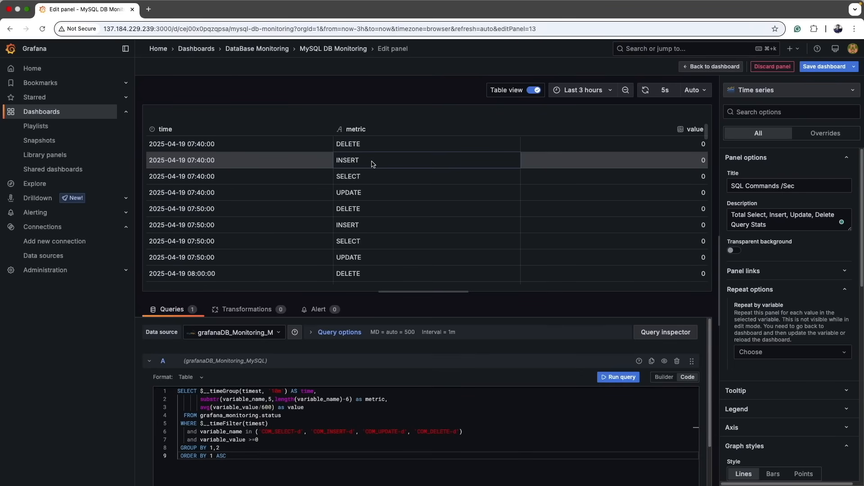
# Add a Grouping to Matrix transformation with Column metric, Row time and Cell Value value.
pyautogui.click(268, 316)
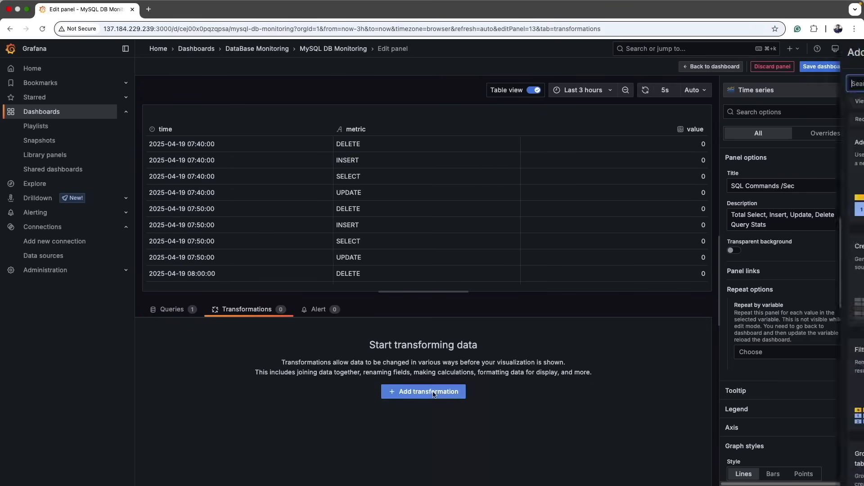
pyautogui.click(435, 389)
pyautogui.write('gro')
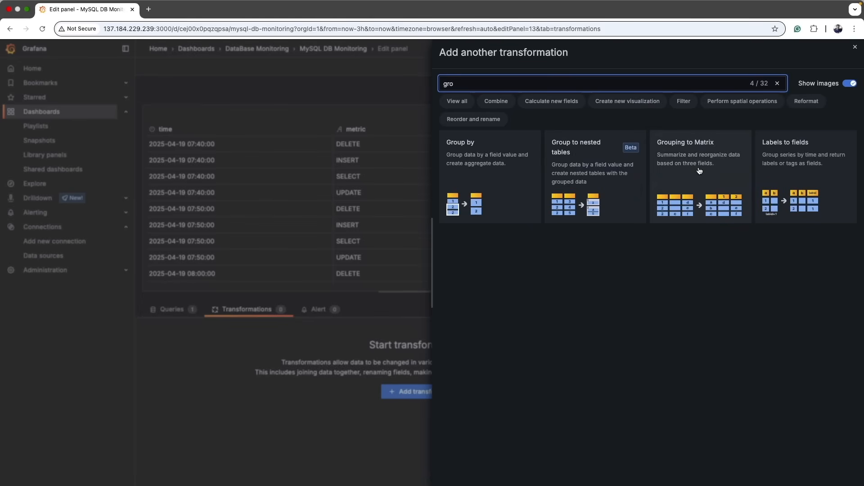
pyautogui.click(699, 171)
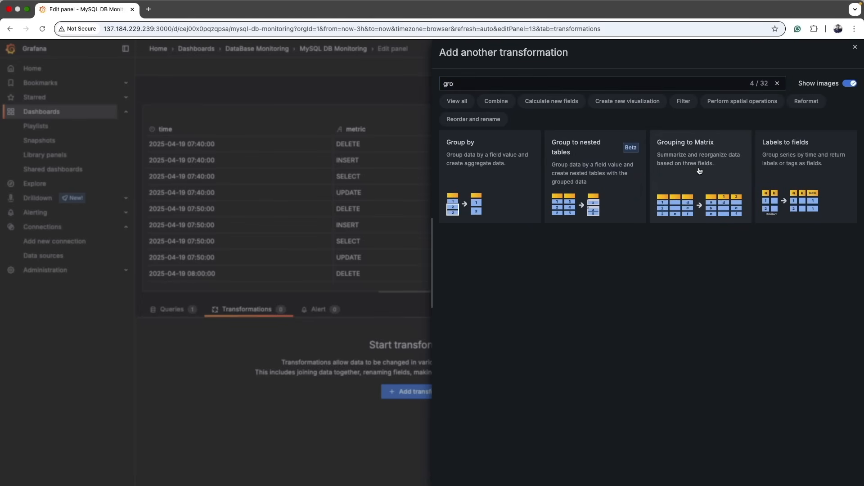
pyautogui.click(217, 352)
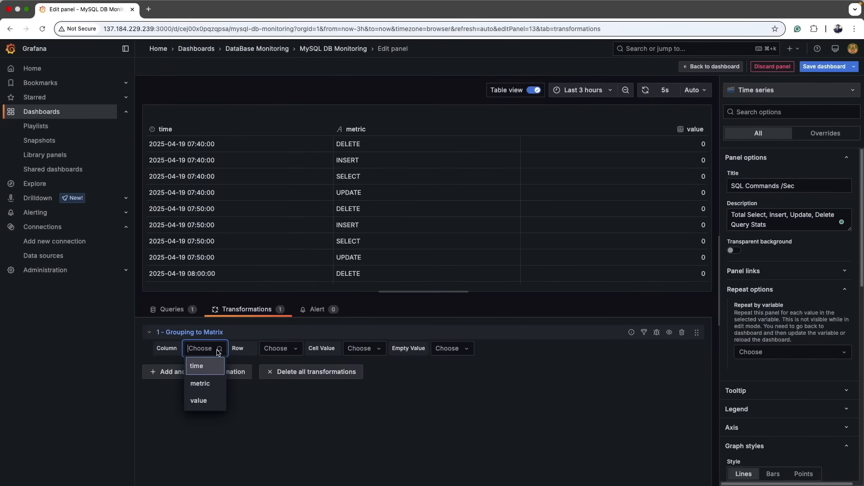
pyautogui.click(211, 385)
pyautogui.click(287, 352)
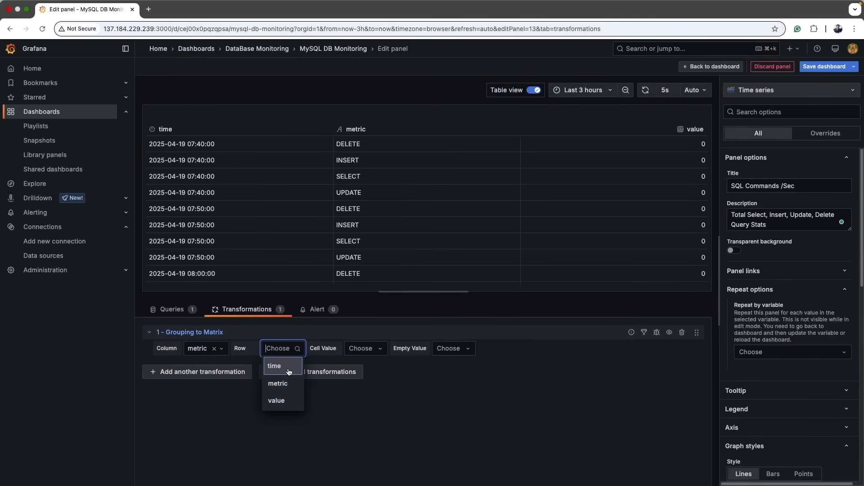
pyautogui.click(289, 372)
pyautogui.click(362, 348)
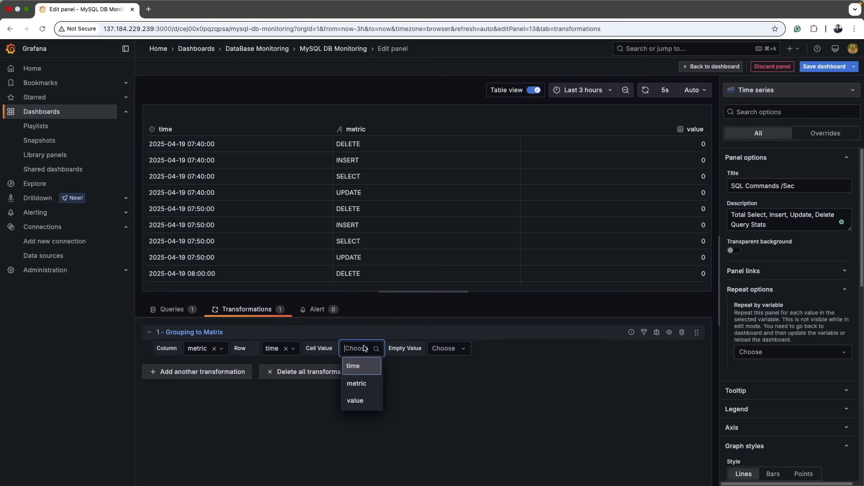
pyautogui.click(361, 402)
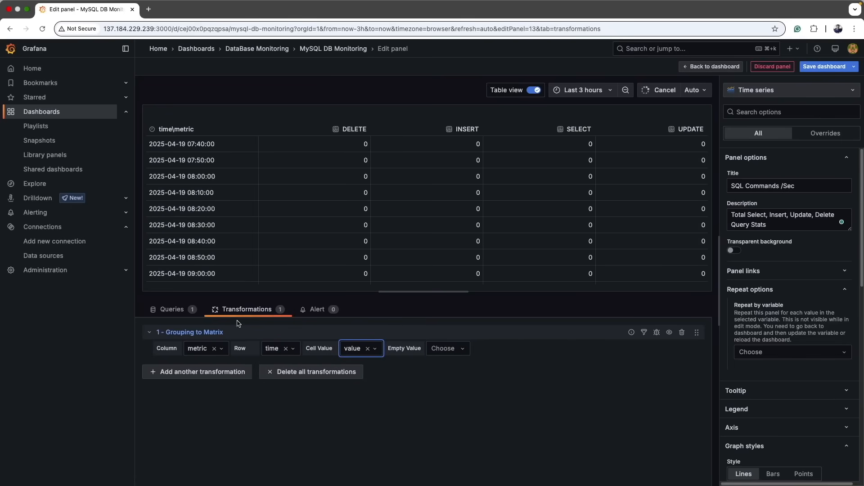
# Review the grouped matrix table and turn off table view to show the time series chart.
pyautogui.moveTo(174, 145); pyautogui.dragTo(215, 145)
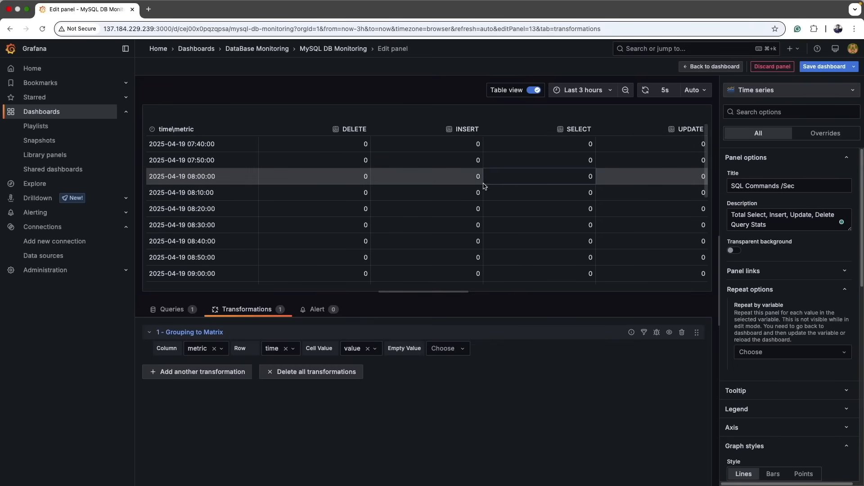
pyautogui.scroll(-5, 618, 202)
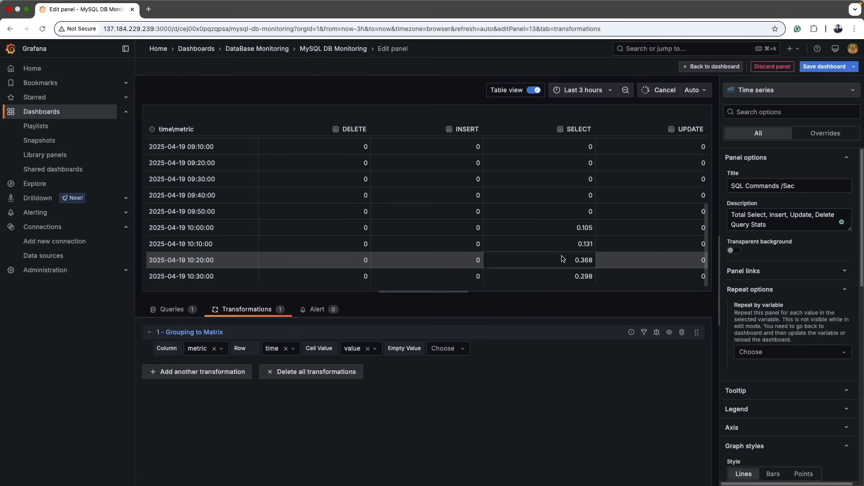
pyautogui.scroll(5, 157, 260)
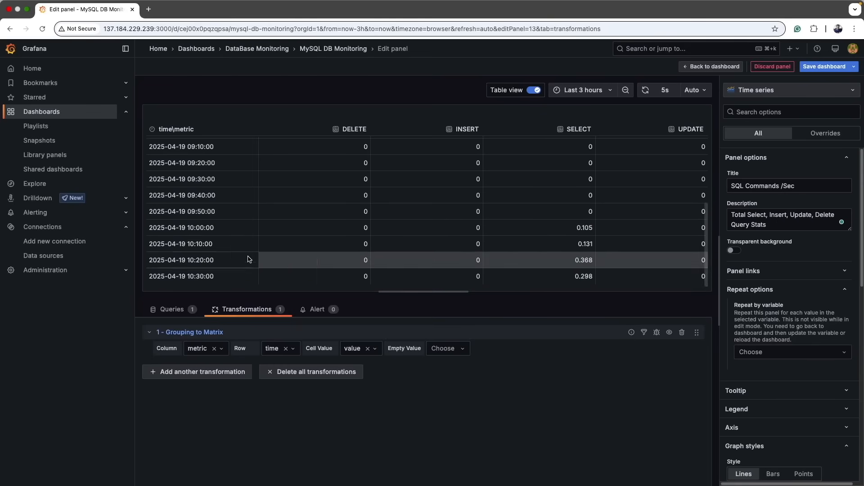
pyautogui.click(535, 91)
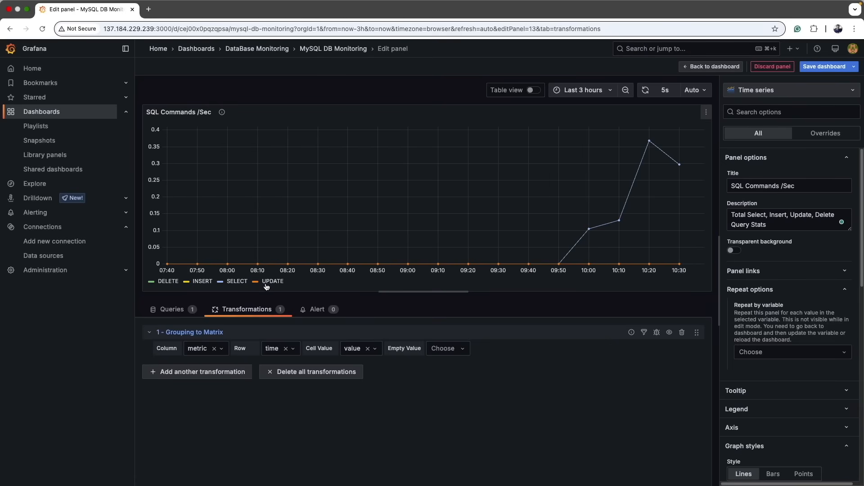
# Save the dashboard and widen the SQL Commands /Sec panel to span beside Connections/Sec.
pyautogui.click(810, 66)
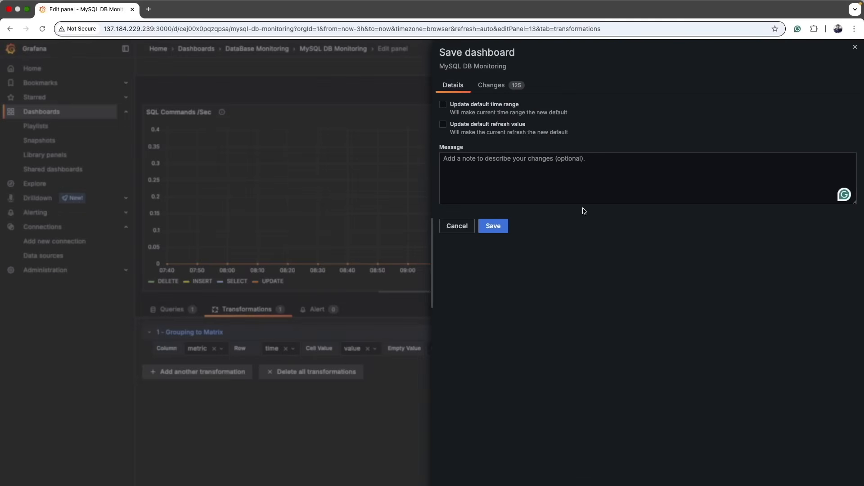
pyautogui.click(498, 228)
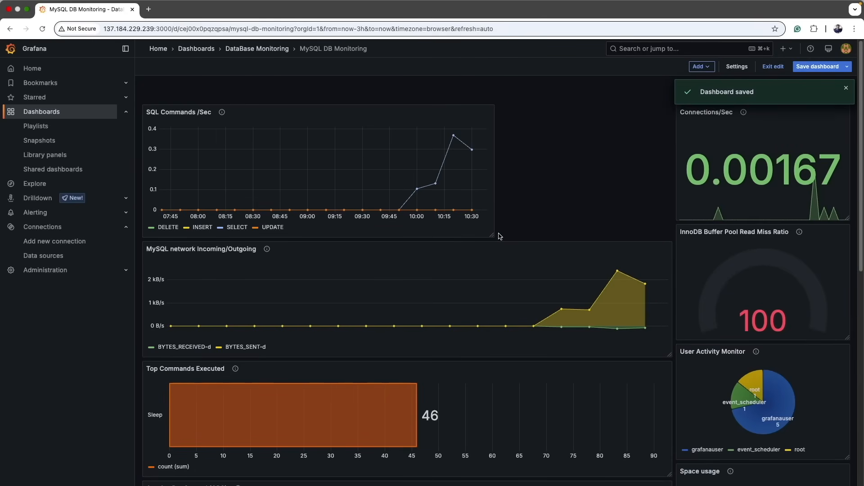
pyautogui.moveTo(494, 237); pyautogui.dragTo(669, 221)
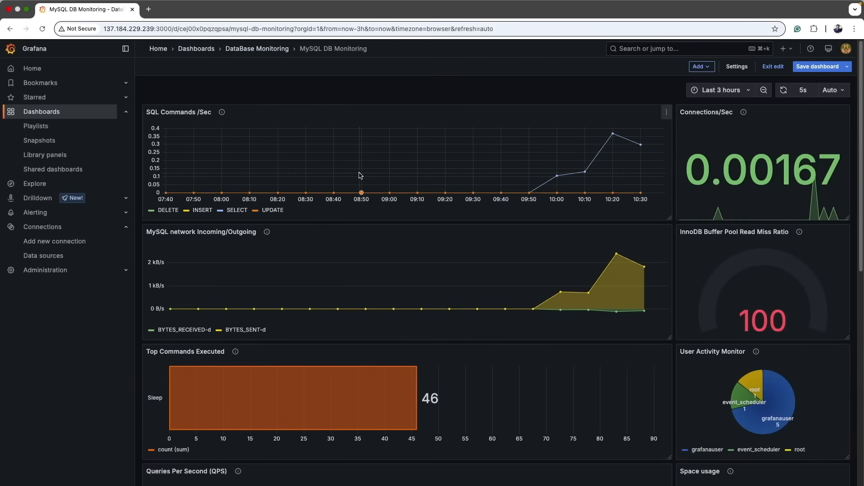
pyautogui.scroll(-5, 473, 217)
pyautogui.scroll(-4, 473, 217)
pyautogui.scroll(9, 472, 217)
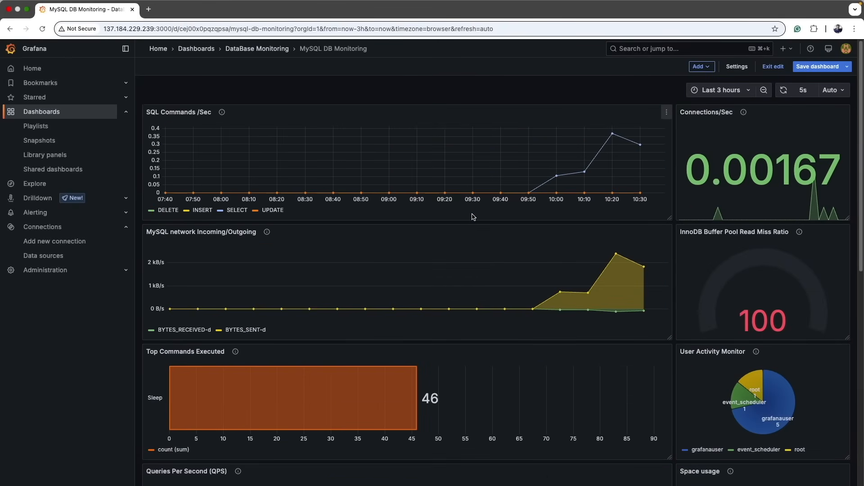
# Add a new visualization panel titled MySQL threads (CONNECTED and RUNNING), copied from the SQL file's panel header.
pyautogui.press('super+Tab')
pyautogui.press('super+Tab')
pyautogui.scroll(-5, 428, 232)
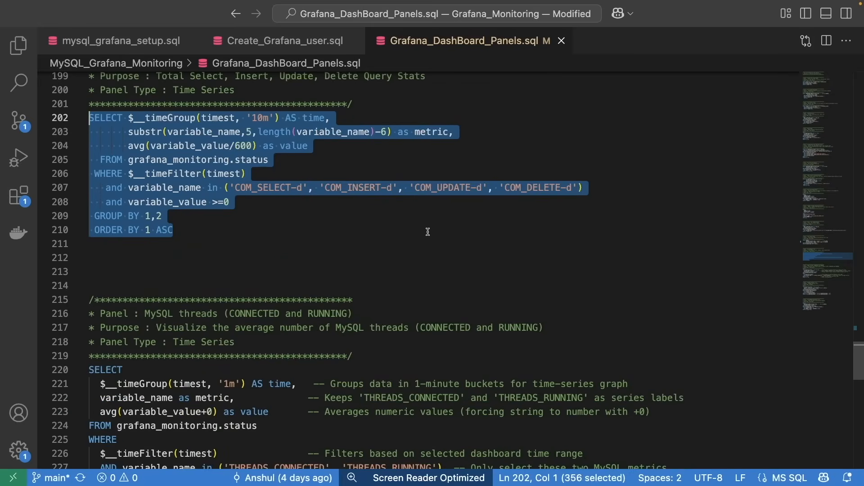
pyautogui.scroll(-3, 428, 232)
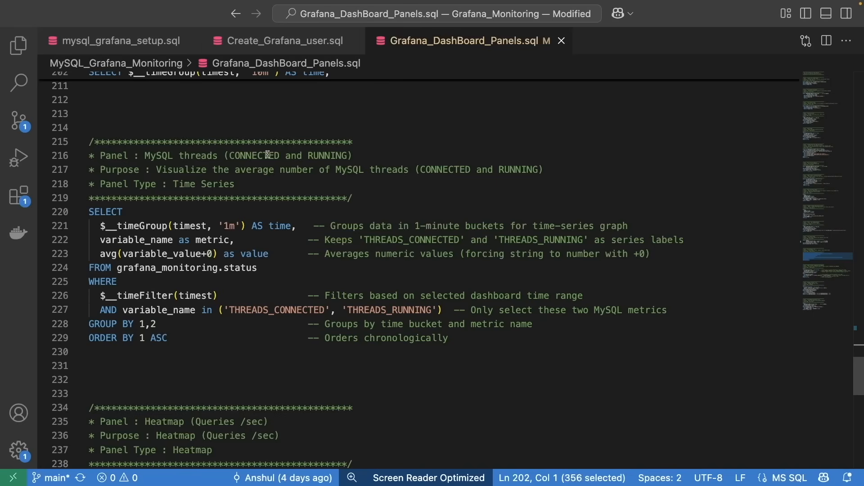
pyautogui.moveTo(145, 154); pyautogui.dragTo(362, 155)
pyautogui.hotkey('ctrl', 'c')
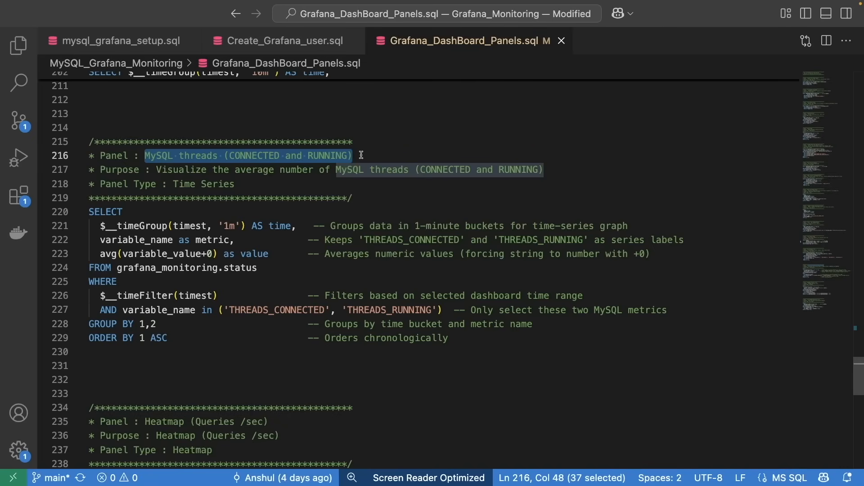
pyautogui.press('super+Tab')
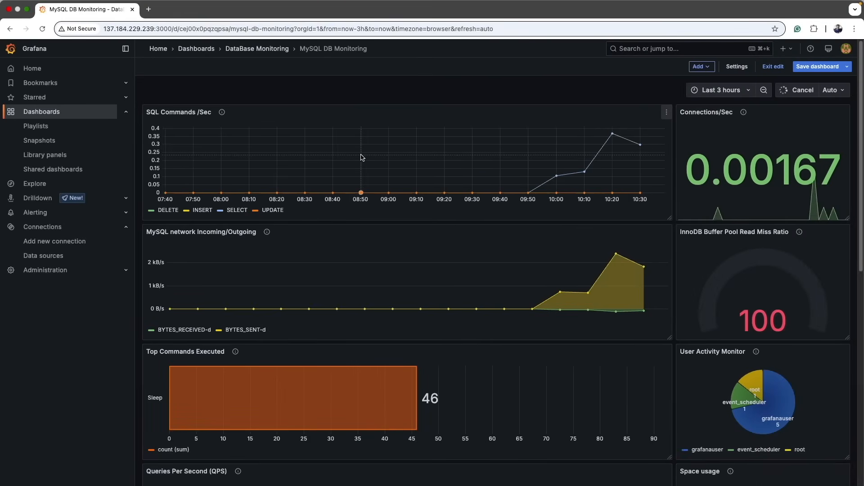
pyautogui.click(710, 67)
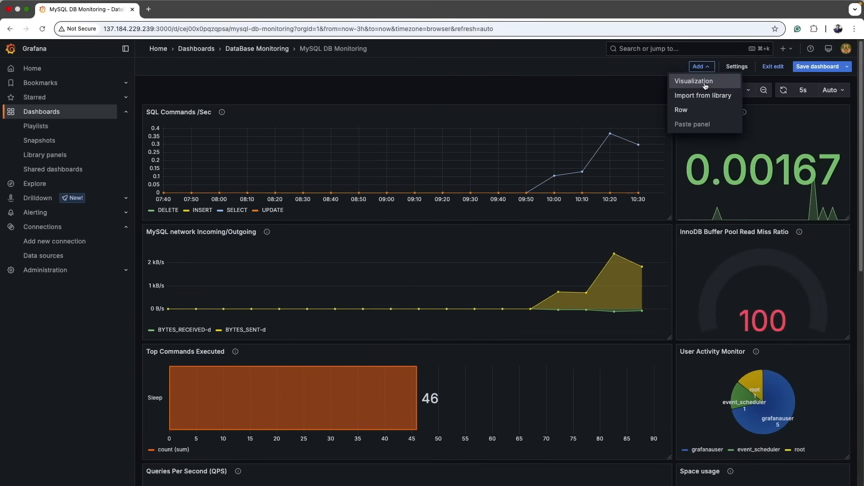
pyautogui.click(694, 80)
pyautogui.click(758, 186)
pyautogui.hotkey('ctrl', 'a')
pyautogui.hotkey('ctrl', 'v')
# Set the panel description to Visualize the average number of MySQL threads (CONNECTED and RUNNING) from the SQL file.
pyautogui.press('super+Tab')
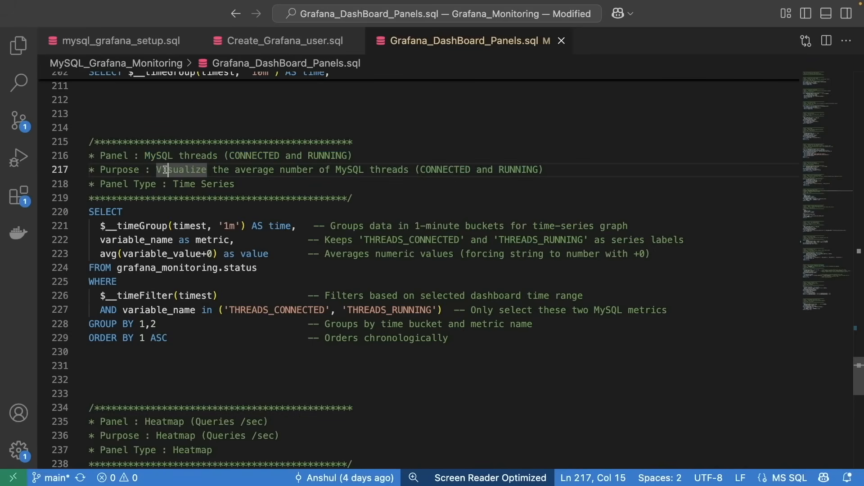
pyautogui.moveTo(156, 169); pyautogui.dragTo(554, 171)
pyautogui.hotkey('ctrl', 'c')
pyautogui.press('super+Tab')
pyautogui.hotkey('ctrl', 'v')
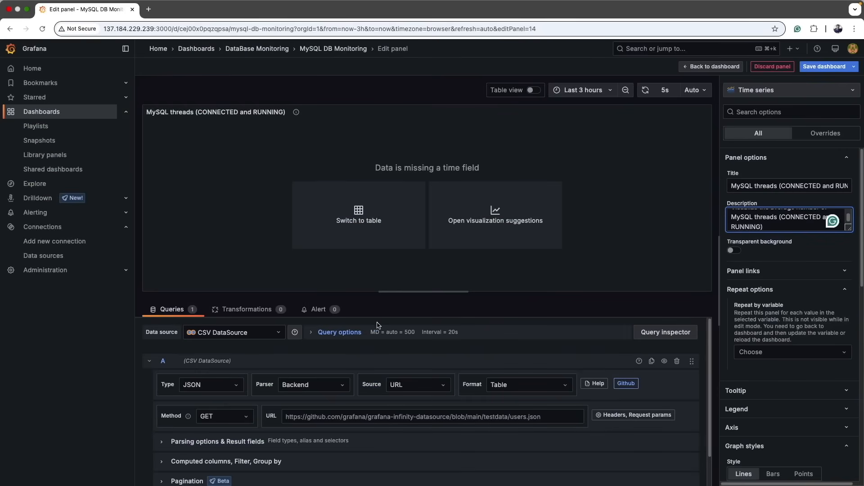
# Select the grafanaDB_Monitoring_MySQL data source and switch the query editor to Code mode.
pyautogui.click(232, 332)
pyautogui.click(242, 379)
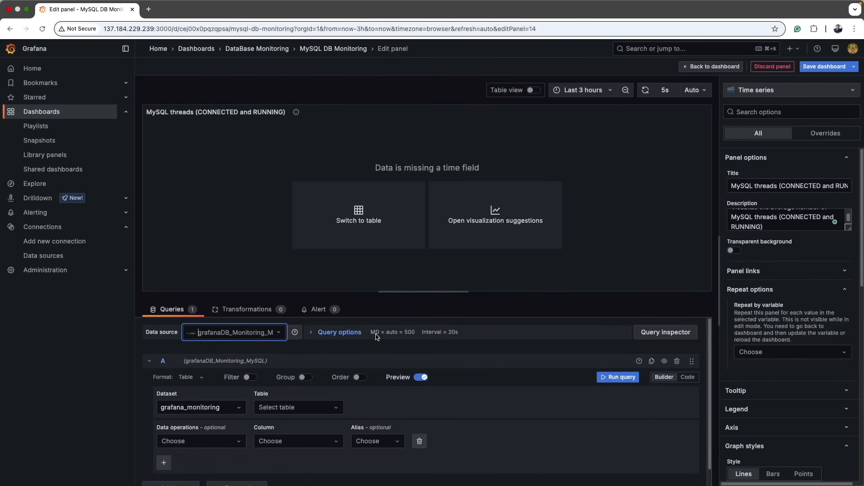
pyautogui.click(618, 377)
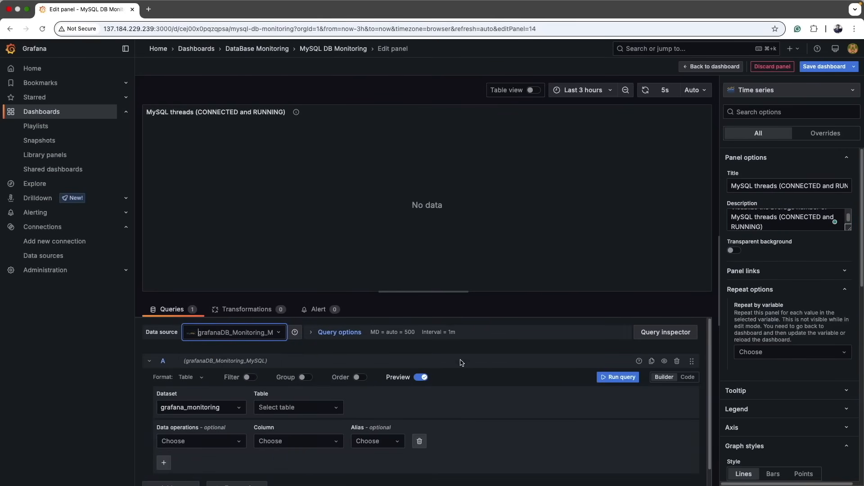
pyautogui.click(687, 378)
pyautogui.scroll(-2, 574, 409)
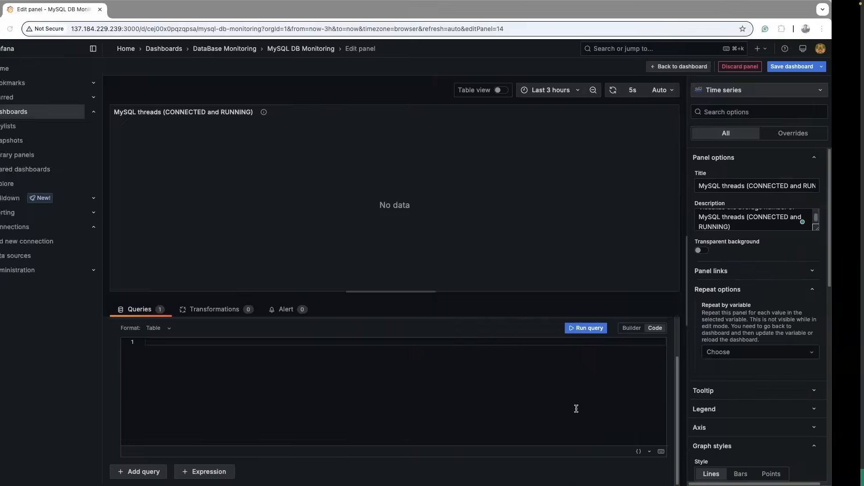
# Paste the THREADS_CONNECTED and THREADS_RUNNING time series query from the SQL file into the code editor.
pyautogui.press('super+Tab')
pyautogui.moveTo(468, 343); pyautogui.dragTo(83, 214)
pyautogui.press('super+c')
pyautogui.press('super+Tab')
pyautogui.press('super+v')
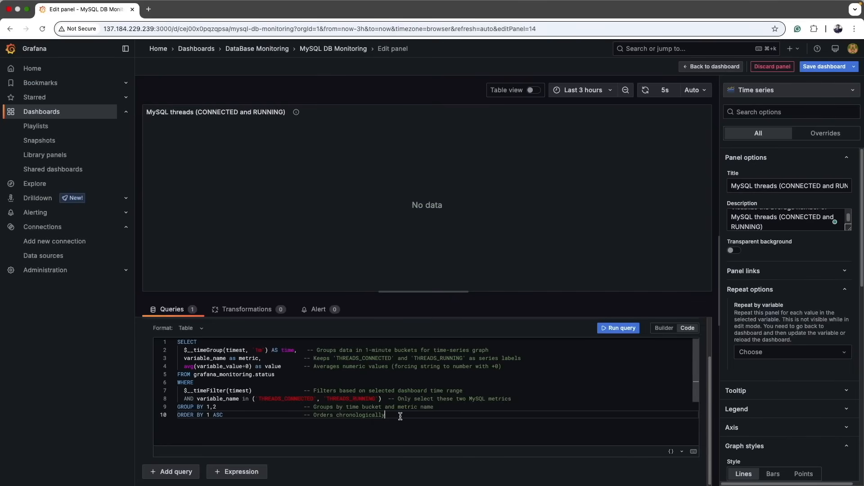
# Turn on table view and examine the returned time, metric and value rows for the threads query.
pyautogui.doubleClick(288, 399)
pyautogui.doubleClick(336, 399)
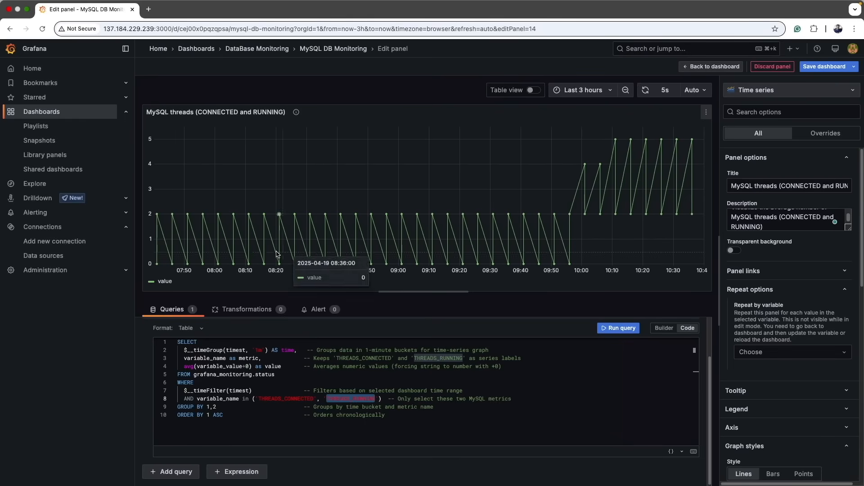
pyautogui.click(534, 91)
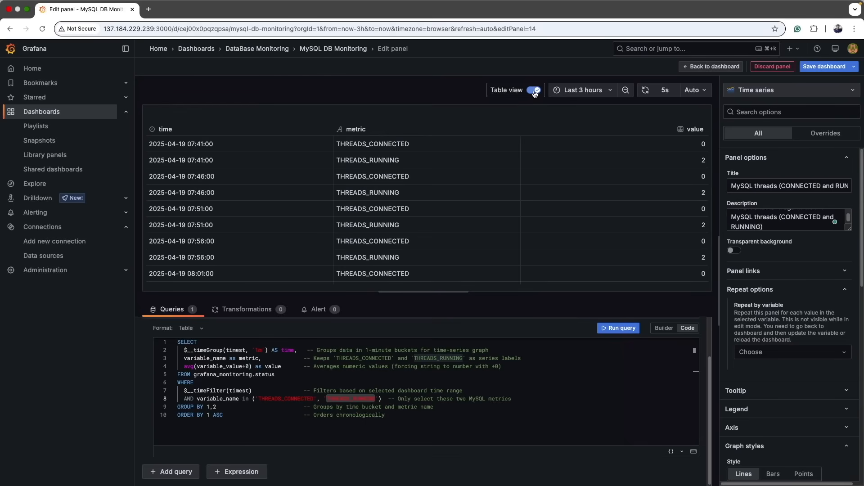
pyautogui.moveTo(177, 144); pyautogui.dragTo(369, 163)
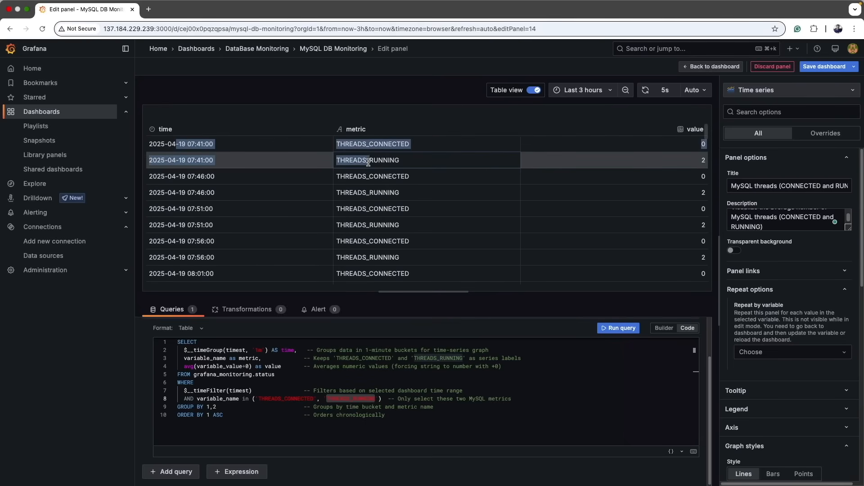
pyautogui.click(377, 142)
pyautogui.moveTo(180, 175); pyautogui.dragTo(204, 190)
pyautogui.click(360, 175)
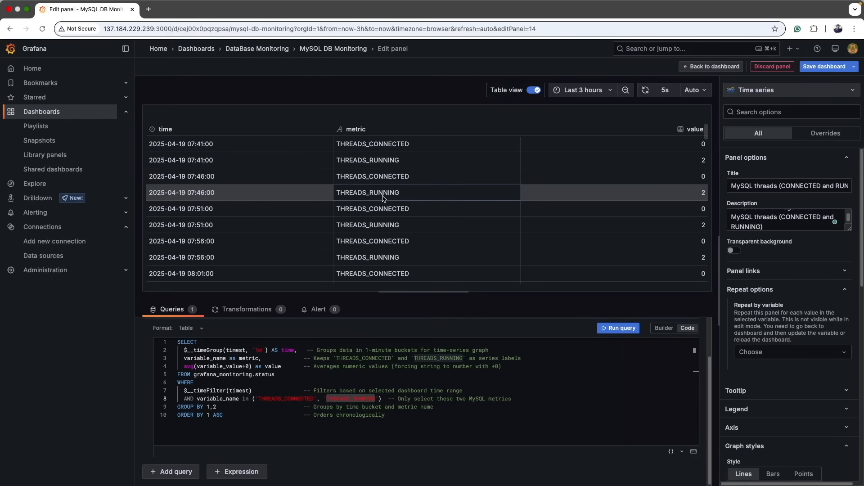
# Add a Grouping to Matrix transformation with Column metric, Row time and Cell Value value.
pyautogui.click(227, 309)
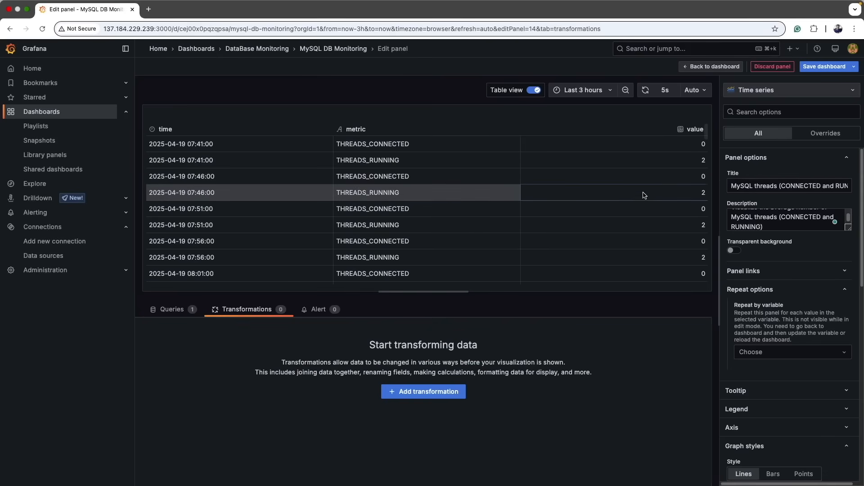
pyautogui.click(415, 396)
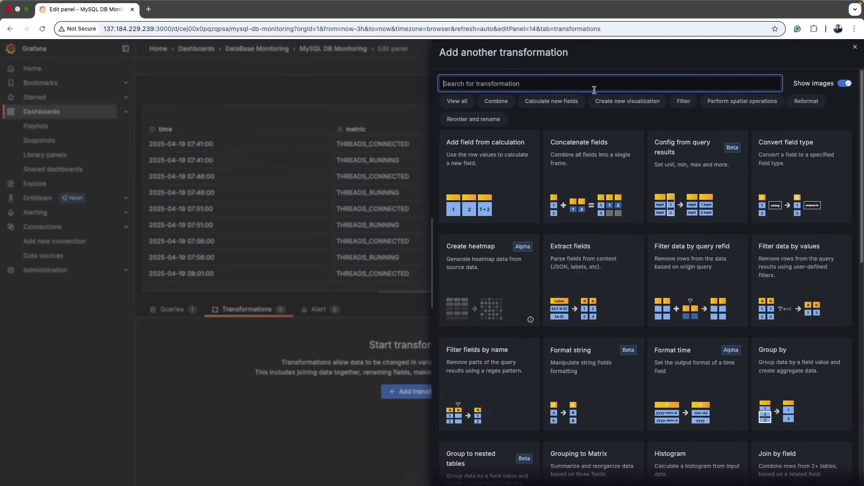
pyautogui.write('gr')
pyautogui.click(675, 198)
pyautogui.click(205, 349)
pyautogui.click(207, 382)
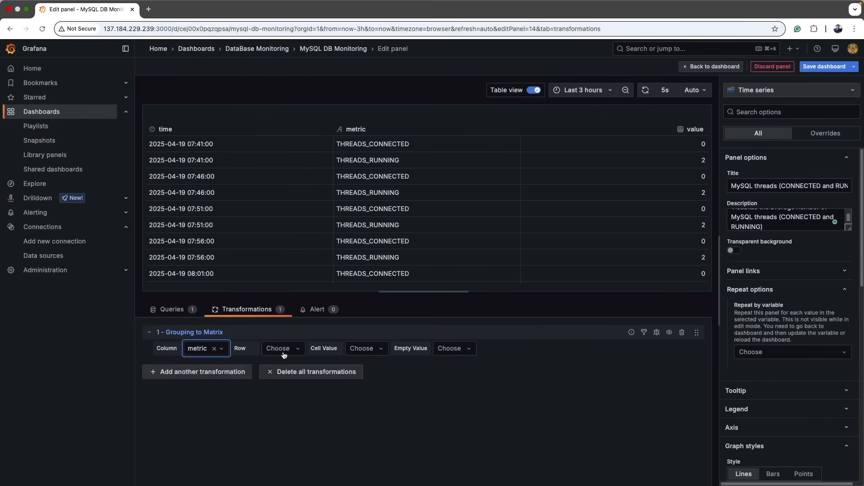
pyautogui.click(282, 354)
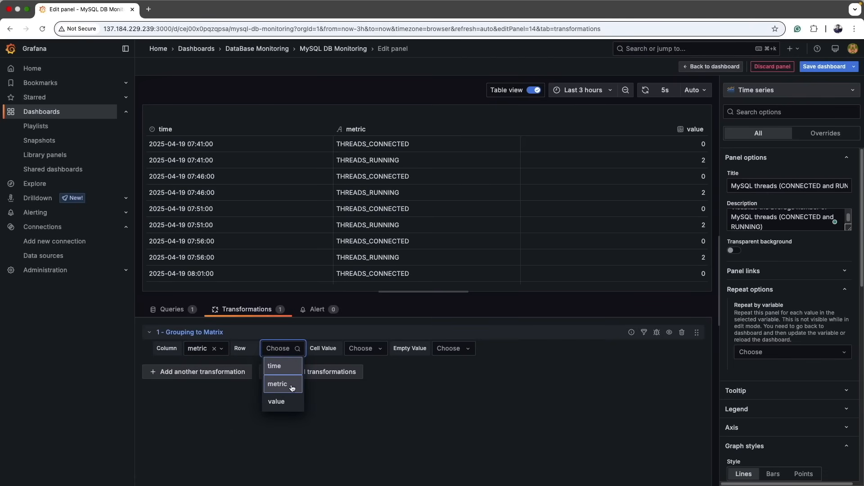
pyautogui.click(286, 369)
pyautogui.click(360, 350)
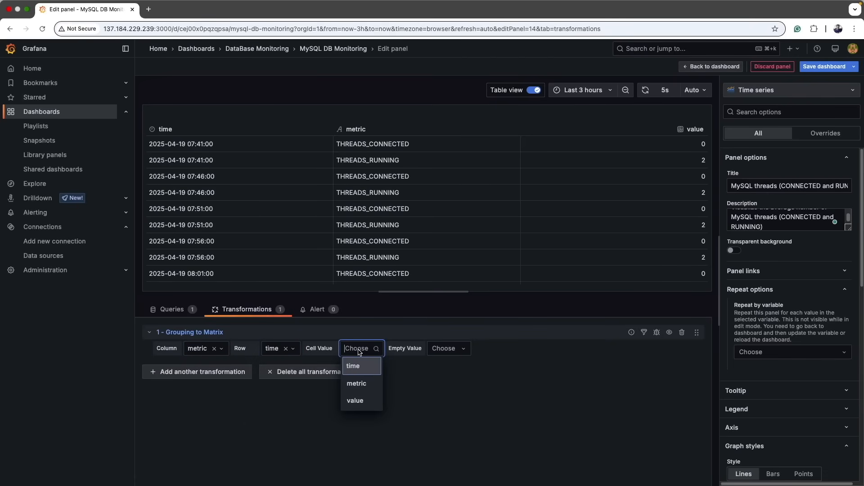
pyautogui.click(354, 400)
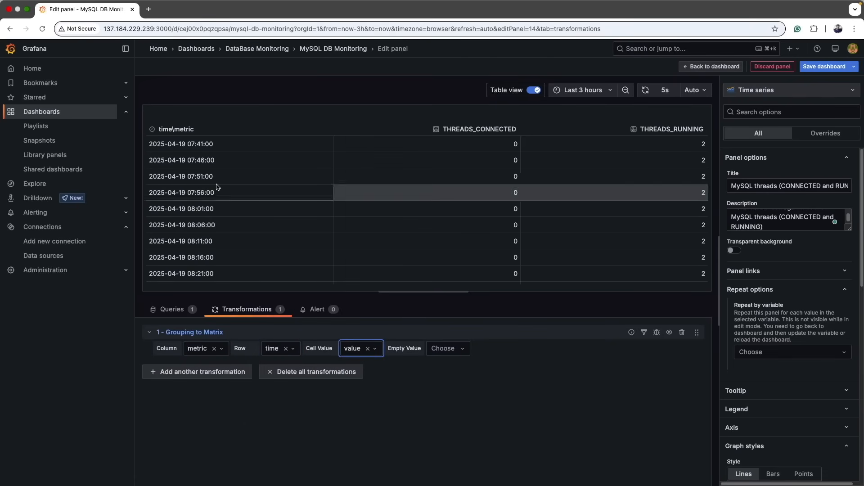
# Turn off table view and save the dashboard.
pyautogui.click(532, 90)
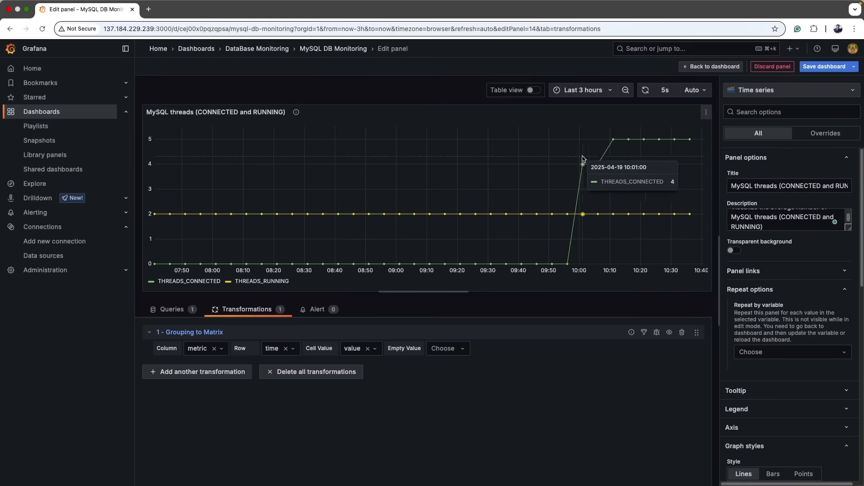
pyautogui.click(823, 66)
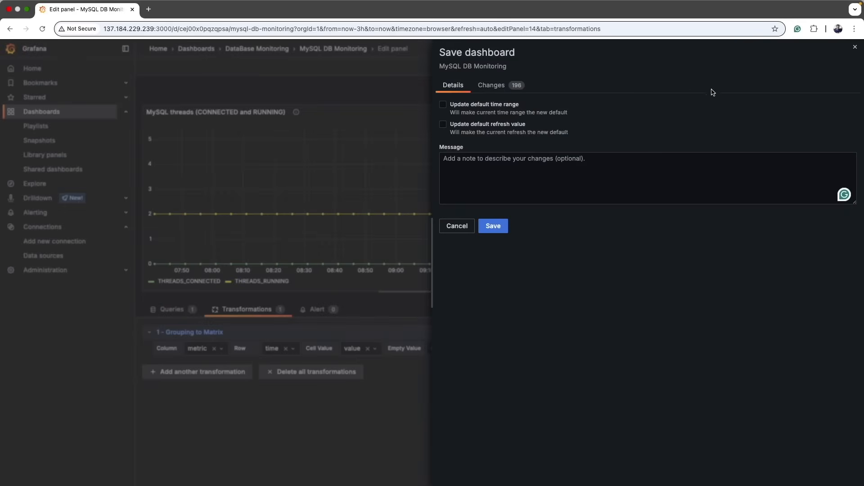
pyautogui.click(497, 225)
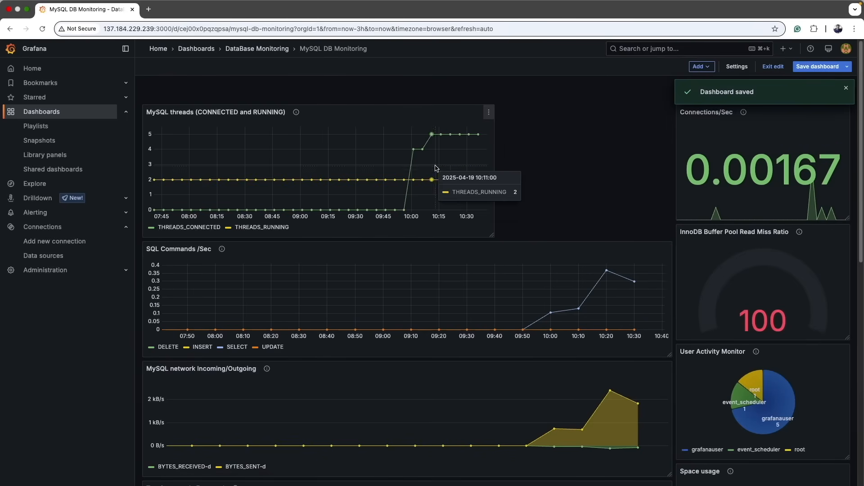
# Widen the MySQL threads panel to full width and move it below the MySQL network Incoming/Outgoing panel.
pyautogui.scroll(-2, 440, 306)
pyautogui.moveTo(492, 197); pyautogui.dragTo(673, 223)
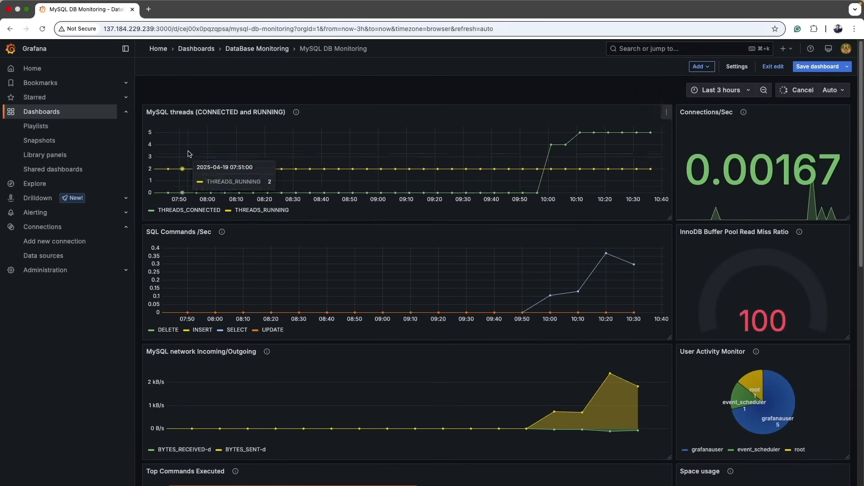
pyautogui.moveTo(252, 112); pyautogui.dragTo(253, 357)
pyautogui.scroll(-1, 260, 331)
pyautogui.scroll(1, 260, 331)
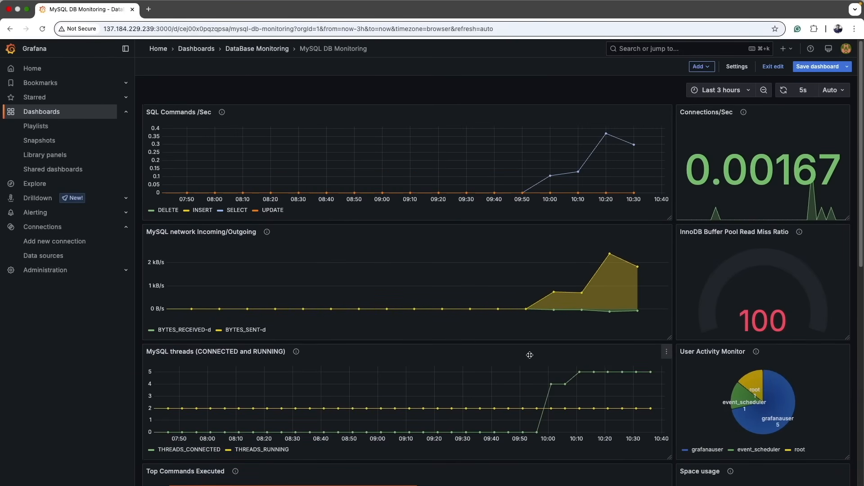
# Review the Heatmap (Queries /sec) and Top Commands Executed (1 Hr) panel definitions in the SQL file.
pyautogui.press('super+Tab')
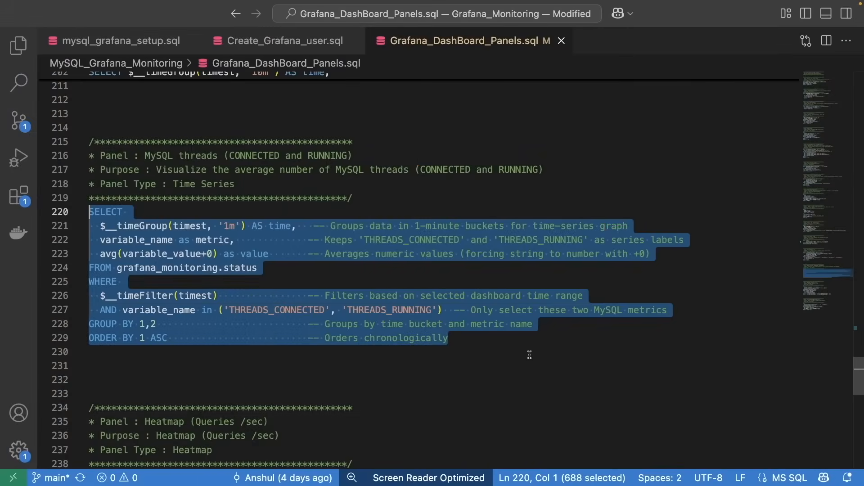
pyautogui.scroll(-5, 530, 356)
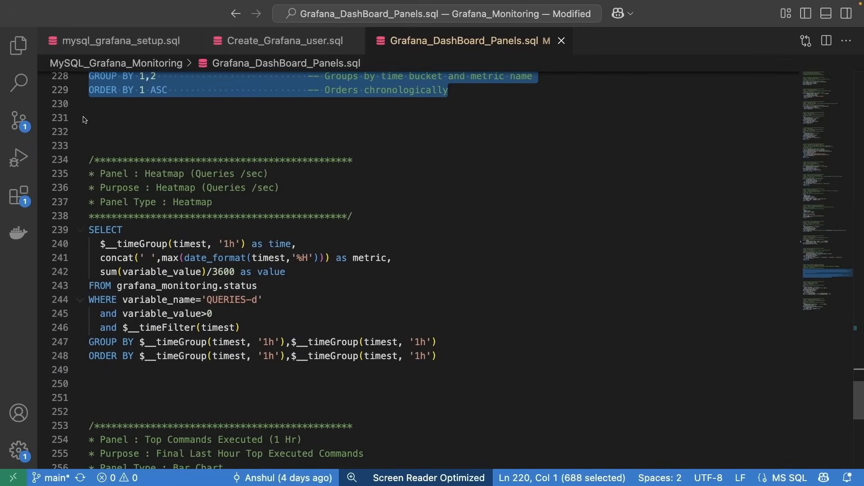
pyautogui.click(146, 173)
pyautogui.scroll(-3, 279, 220)
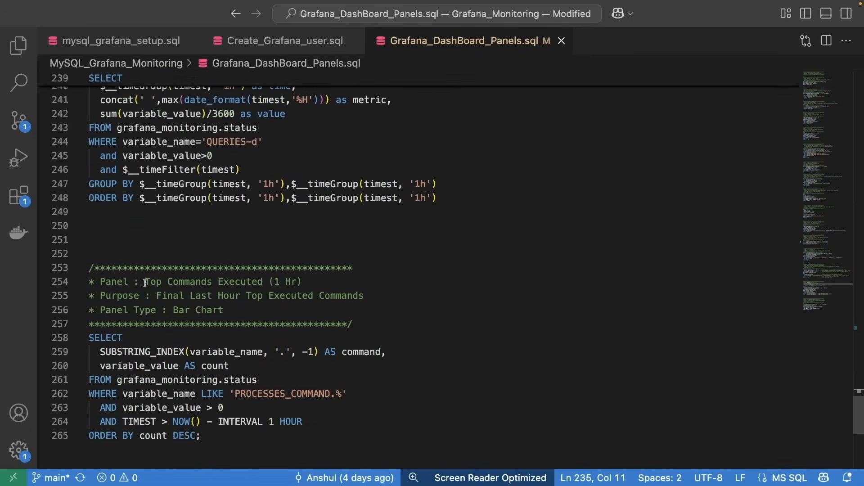
pyautogui.moveTo(145, 282); pyautogui.dragTo(316, 281)
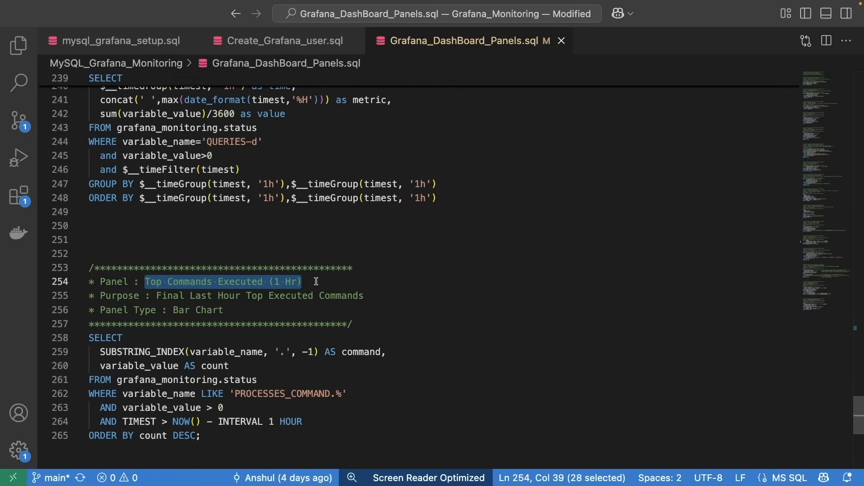
pyautogui.scroll(2, 316, 281)
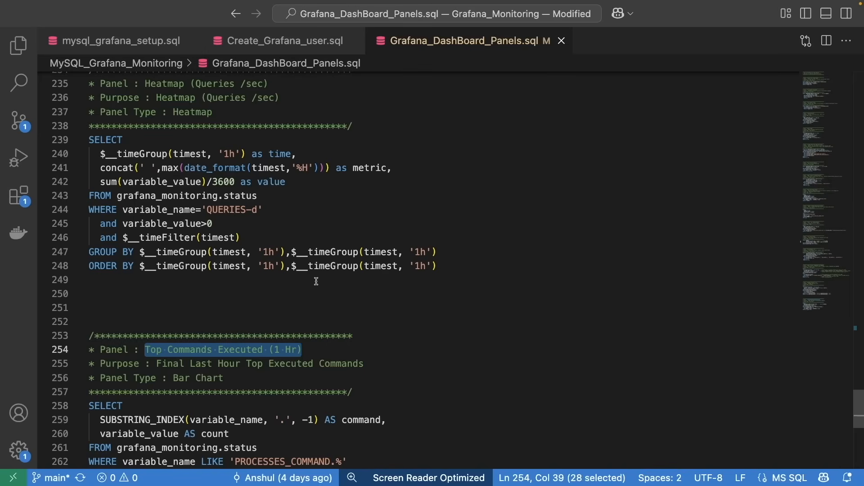
pyautogui.scroll(3, 316, 282)
pyautogui.moveTo(455, 359); pyautogui.dragTo(87, 161)
pyautogui.scroll(-6, 105, 183)
pyautogui.moveTo(324, 349); pyautogui.dragTo(89, 178)
pyautogui.press('super+Tab')
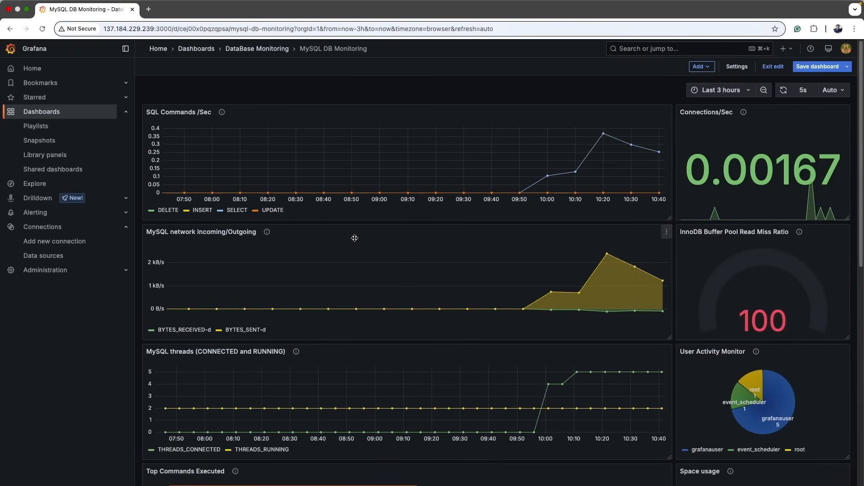
pyautogui.scroll(-9, 498, 255)
pyautogui.scroll(4, 669, 343)
pyautogui.moveTo(669, 342); pyautogui.dragTo(669, 341)
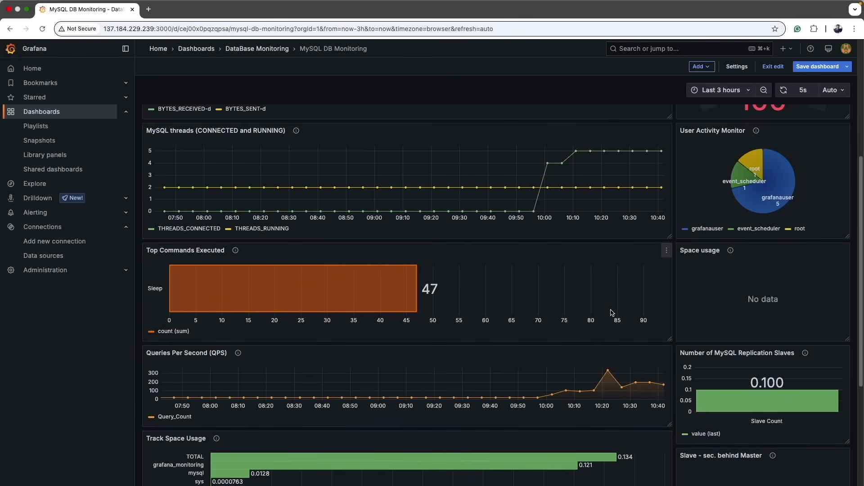
pyautogui.scroll(-5, 612, 312)
pyautogui.scroll(10, 548, 292)
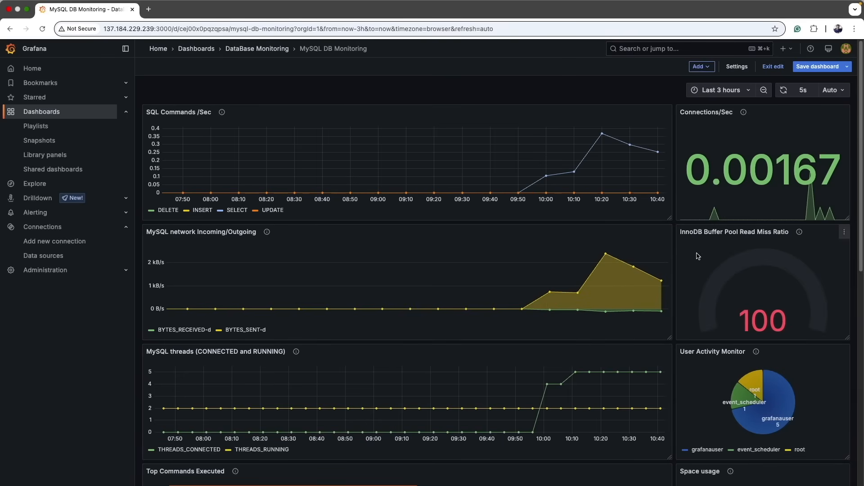
# Scroll through the whole dashboard to review the arrangement of all MySQL panels.
pyautogui.scroll(-5, 666, 256)
pyautogui.scroll(-3, 665, 256)
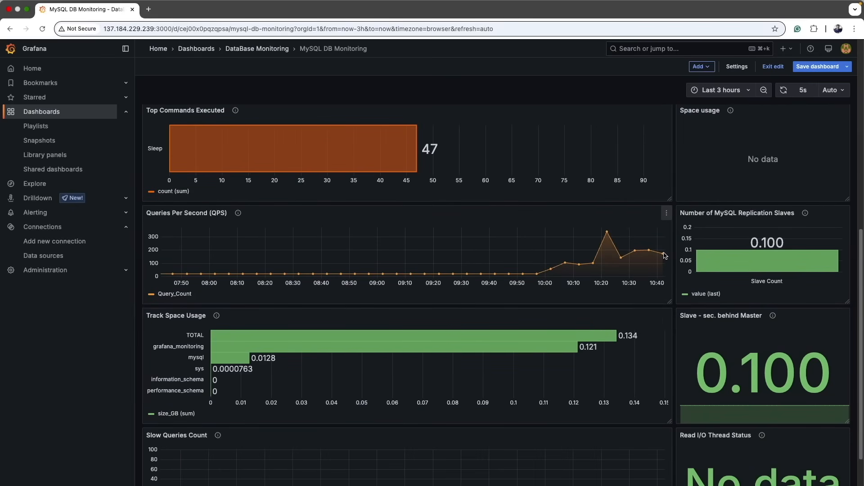
pyautogui.scroll(-1, 665, 256)
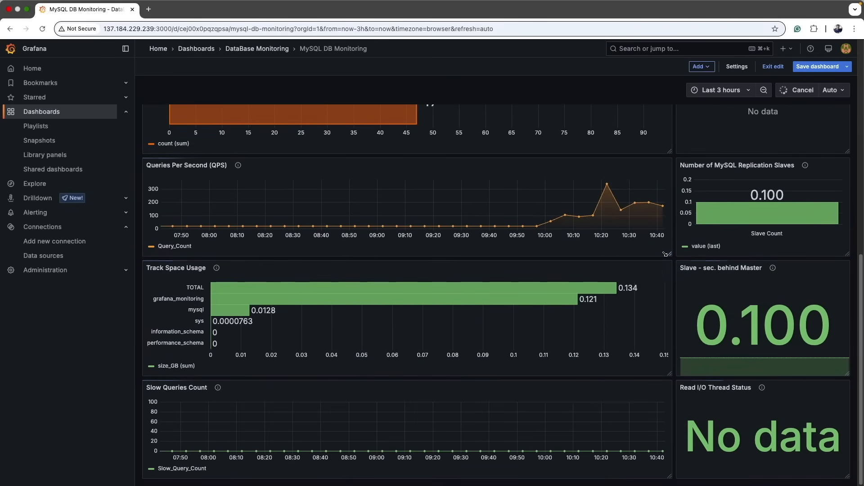
pyautogui.scroll(3, 665, 255)
pyautogui.scroll(4, 666, 256)
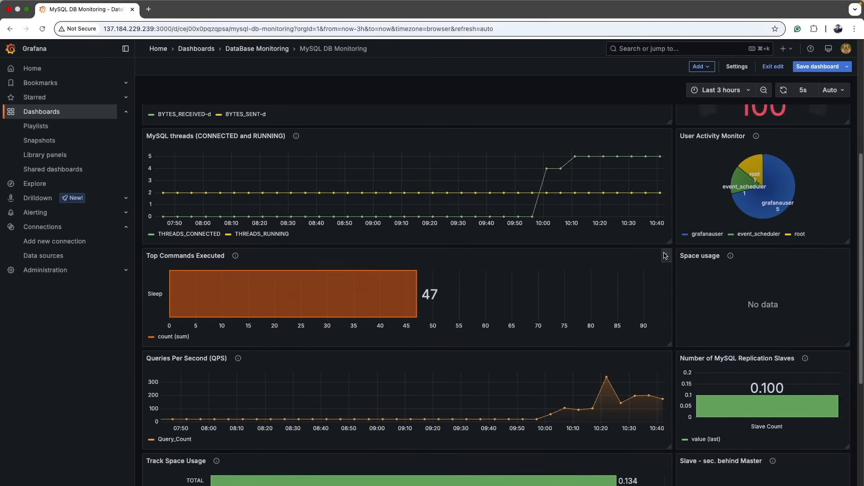
pyautogui.scroll(2, 665, 256)
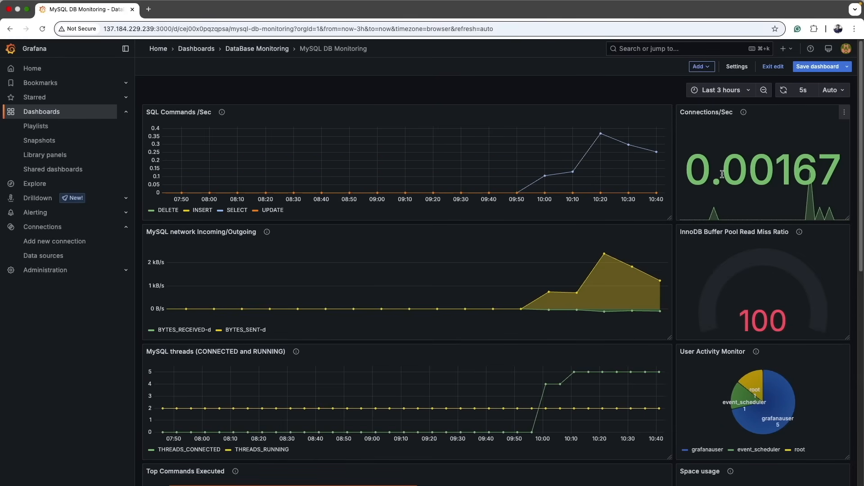
pyautogui.scroll(-2, 723, 174)
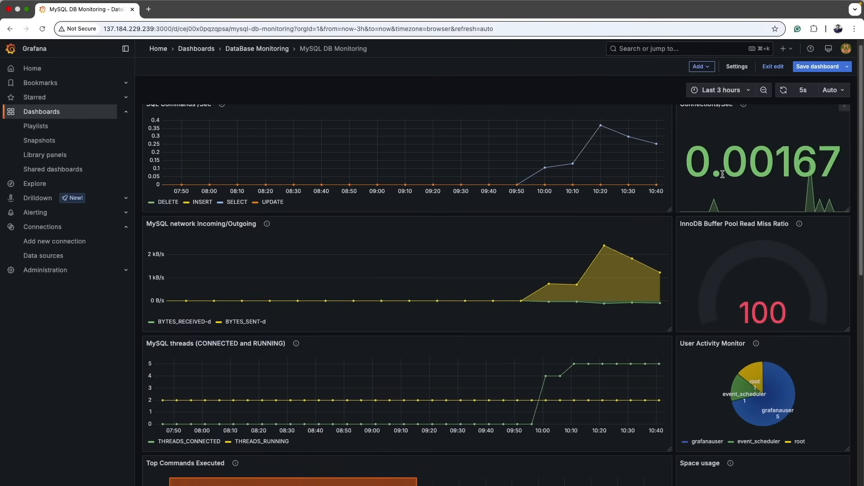
pyautogui.scroll(-1, 723, 174)
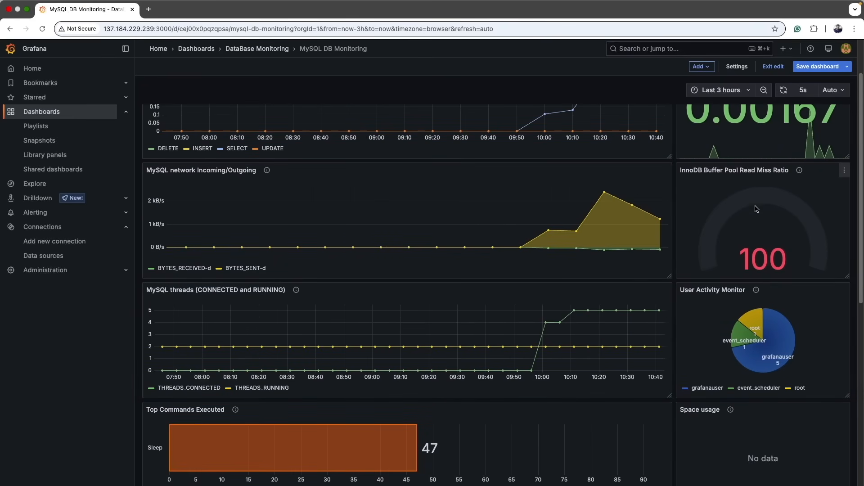
pyautogui.scroll(-4, 757, 231)
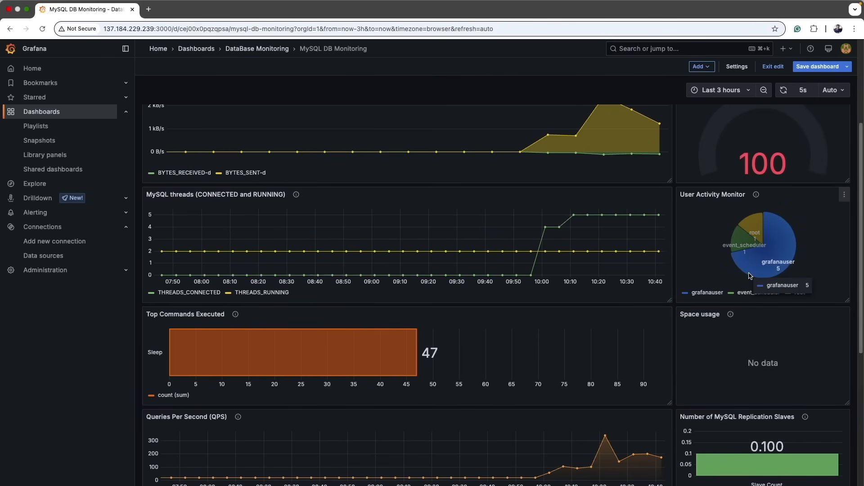
pyautogui.scroll(-3, 751, 275)
pyautogui.scroll(-3, 751, 275)
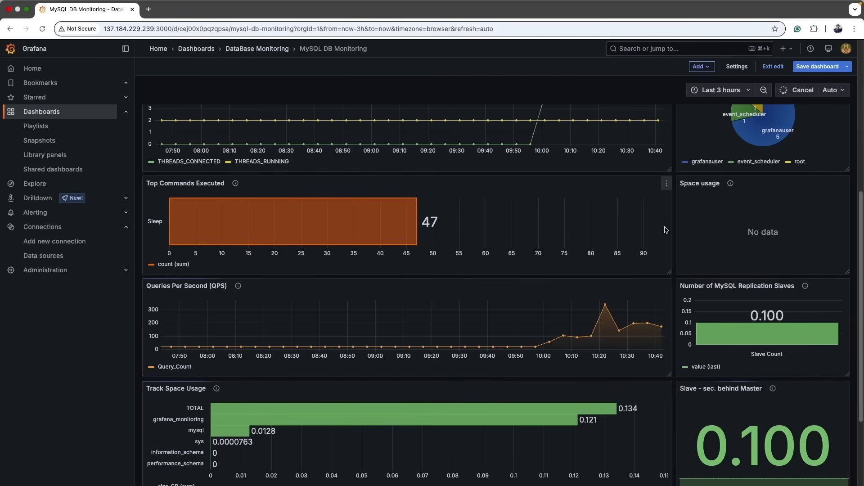
pyautogui.scroll(-1, 789, 234)
pyautogui.scroll(-3, 789, 234)
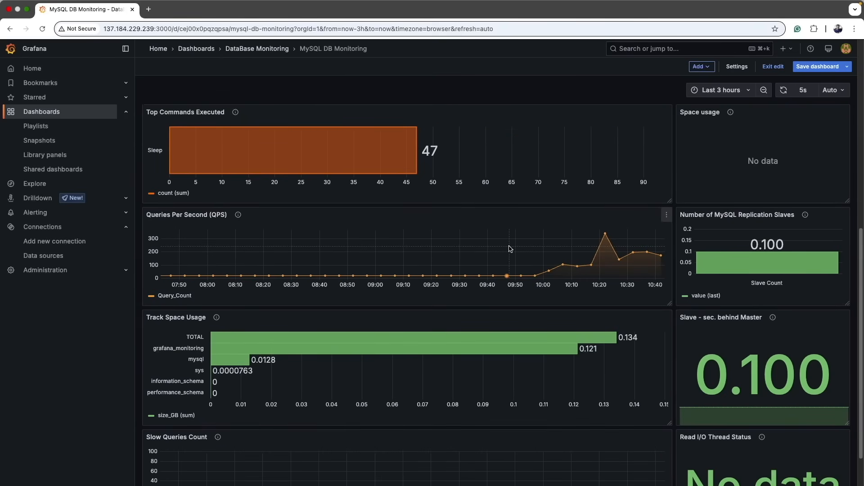
pyautogui.scroll(-1, 510, 249)
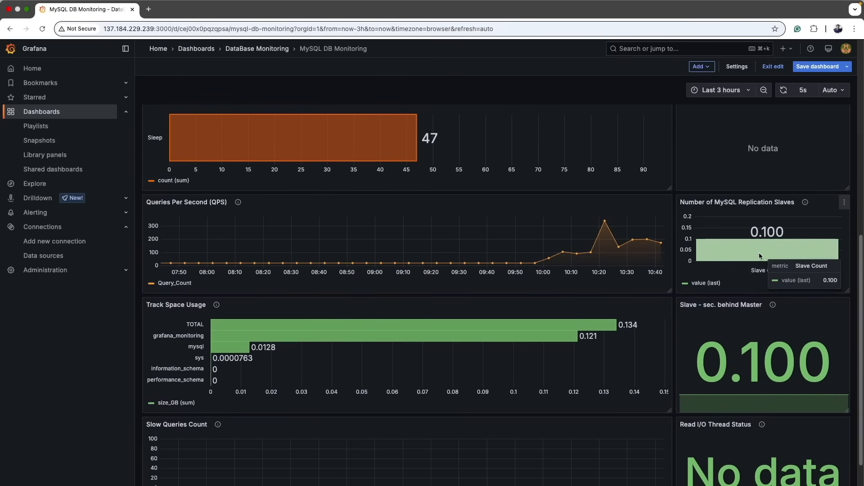
pyautogui.scroll(-2, 753, 250)
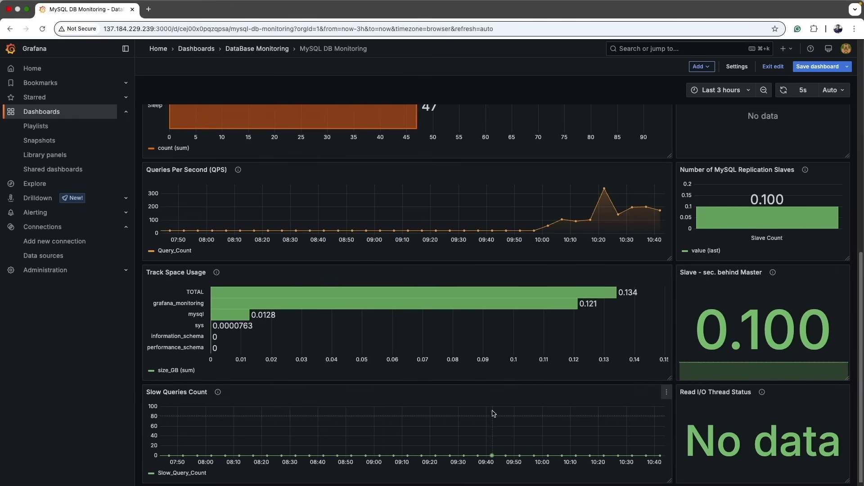
pyautogui.scroll(10, 494, 413)
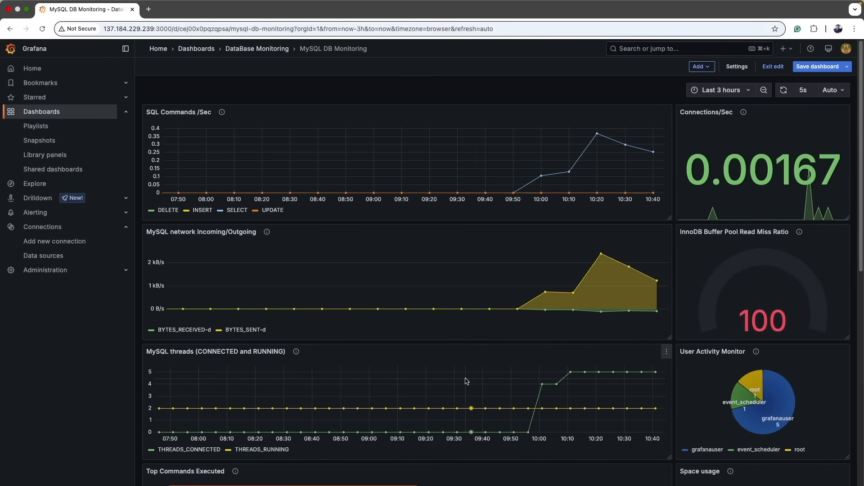
pyautogui.scroll(-10, 466, 381)
pyautogui.scroll(10, 466, 381)
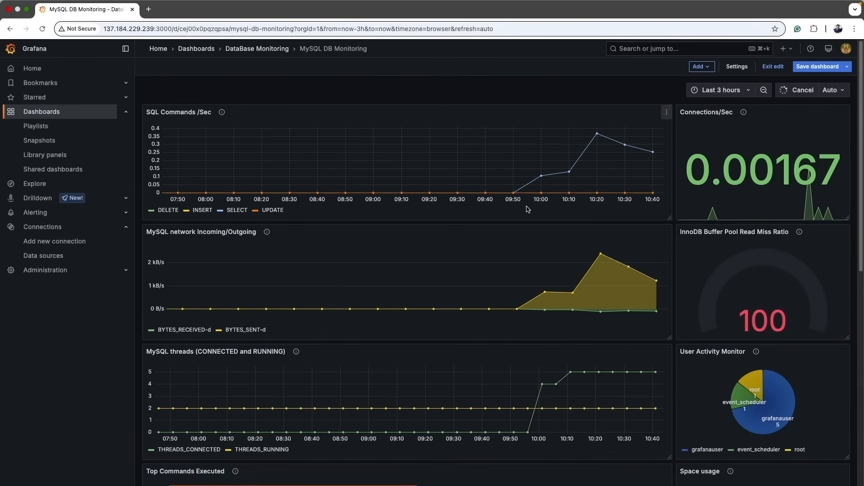
pyautogui.scroll(-10, 532, 255)
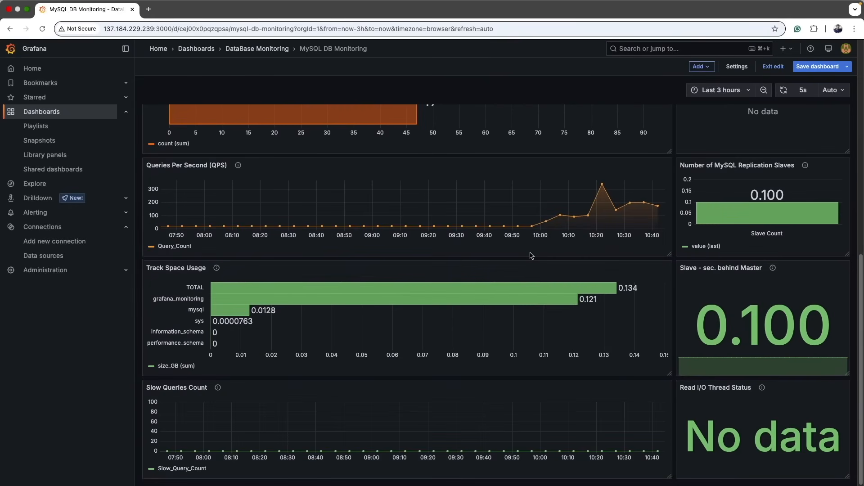
pyautogui.scroll(10, 532, 256)
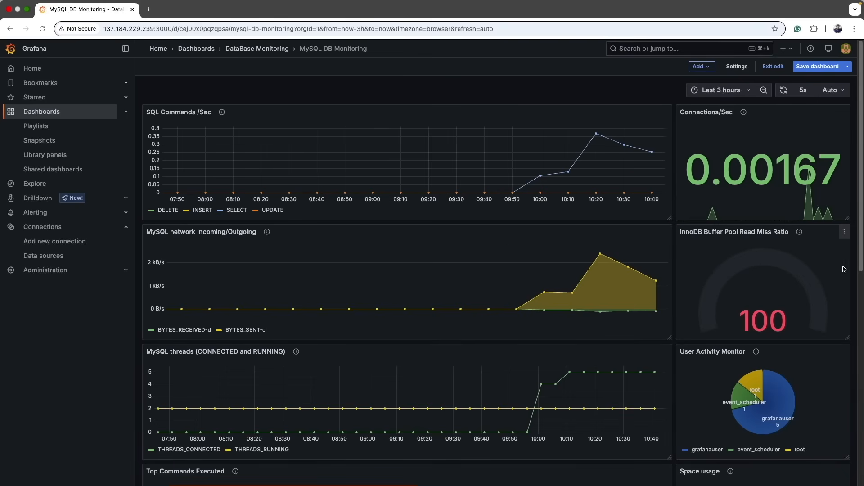
pyautogui.scroll(-5, 822, 276)
pyautogui.scroll(-5, 822, 277)
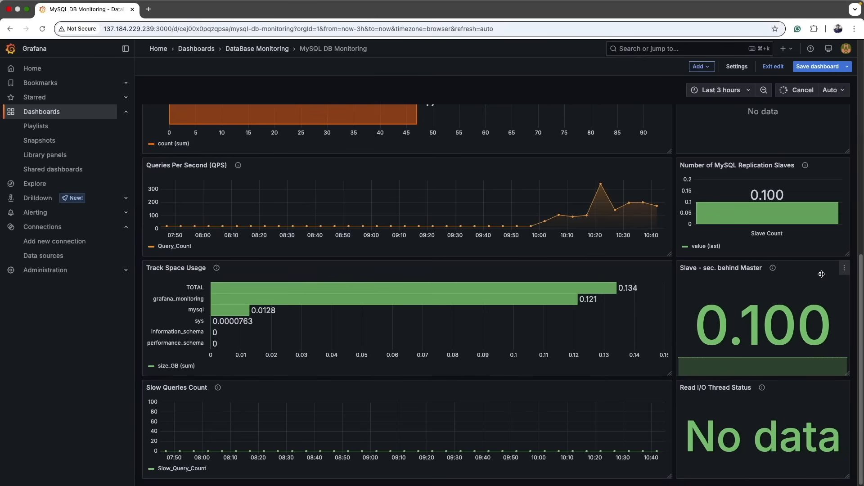
pyautogui.scroll(3, 821, 274)
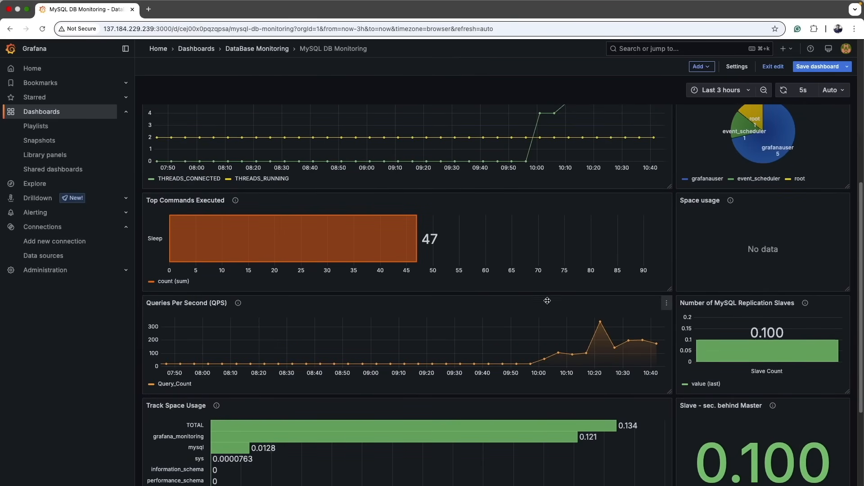
pyautogui.scroll(6, 550, 297)
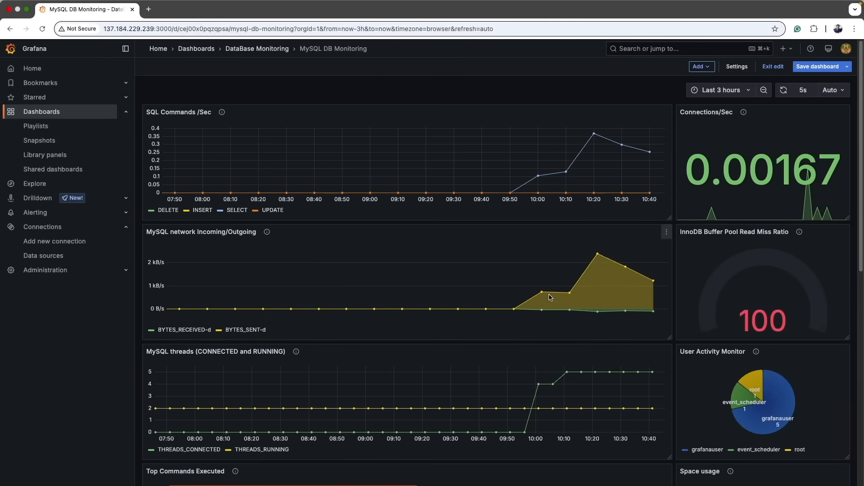
pyautogui.scroll(-5, 666, 291)
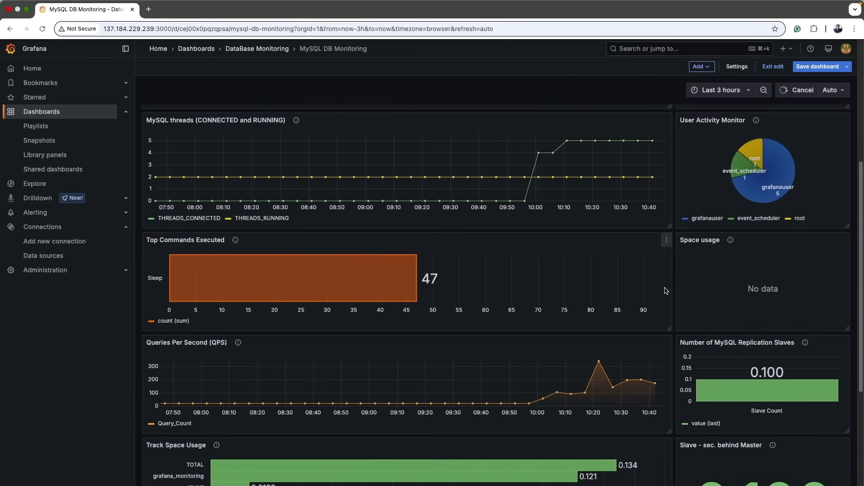
pyautogui.scroll(-4, 665, 290)
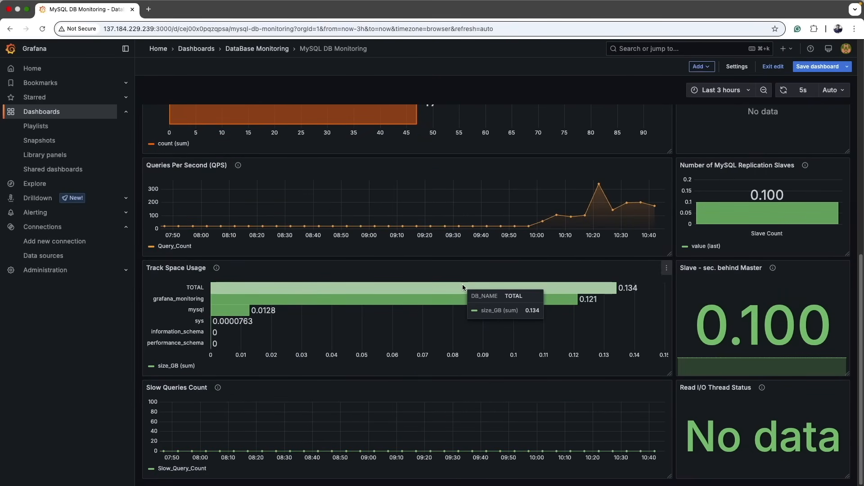
# Save the dashboard.
pyautogui.scroll(9, 463, 284)
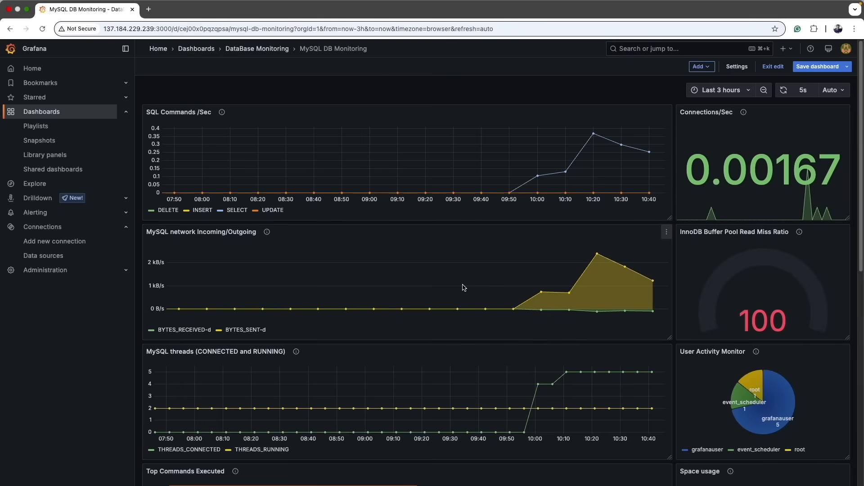
pyautogui.scroll(-9, 463, 287)
pyautogui.scroll(9, 529, 257)
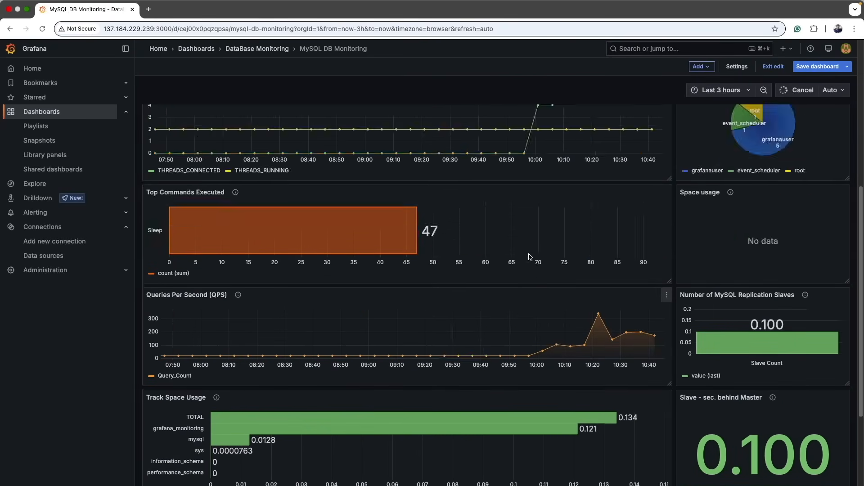
pyautogui.click(817, 66)
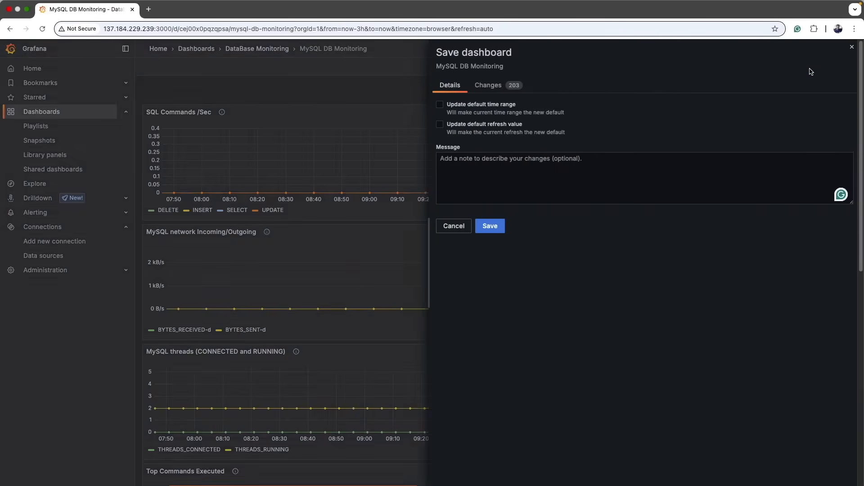
pyautogui.click(491, 225)
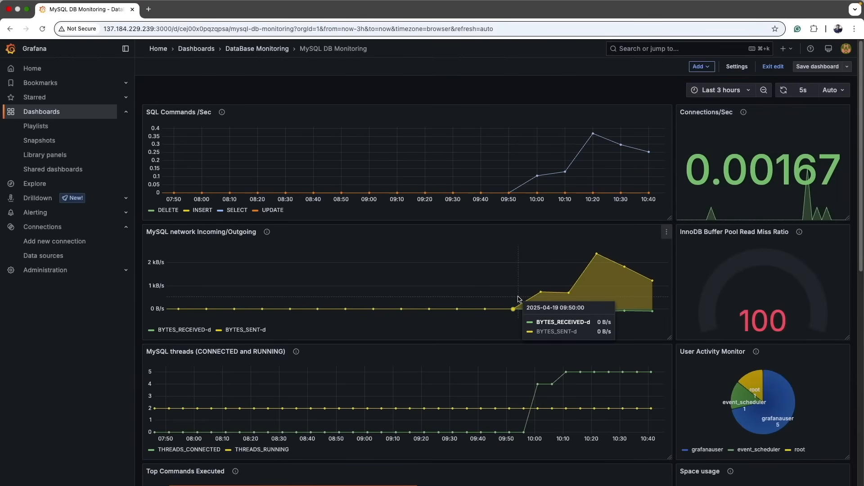